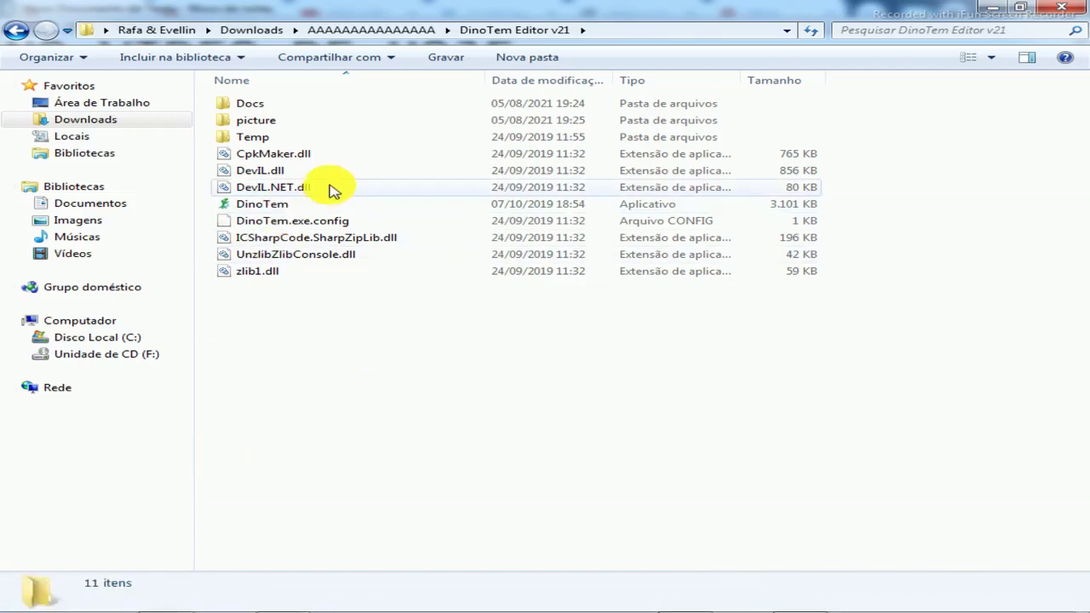
Launch DinoTem Editor and load the pesdb database folder from Downloads\AAAAAAAAAAAAAAA, dismissing the messages.
double_click(247, 204)
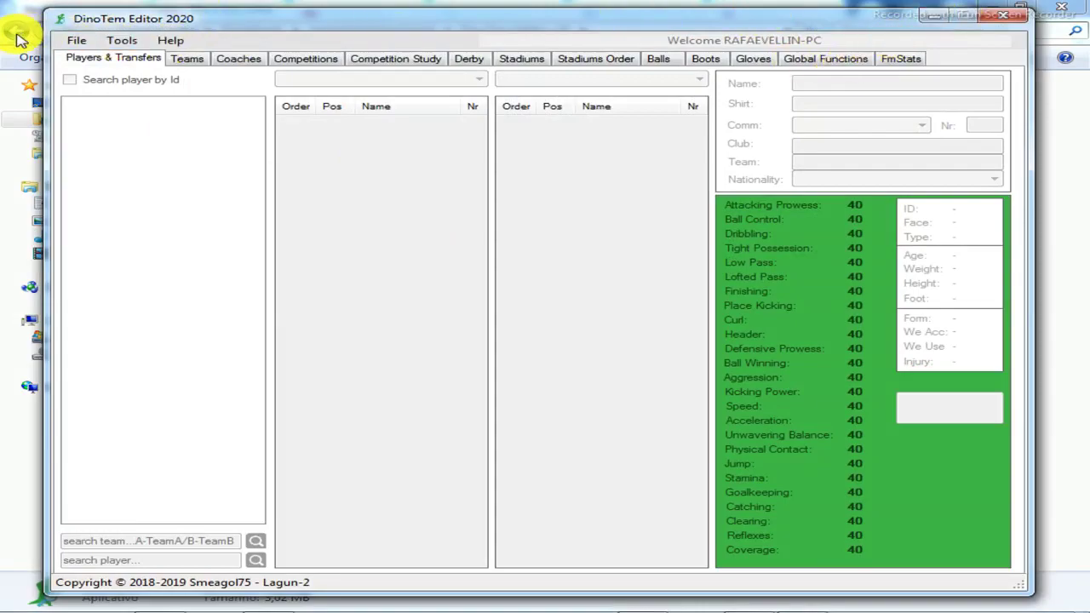
click(76, 41)
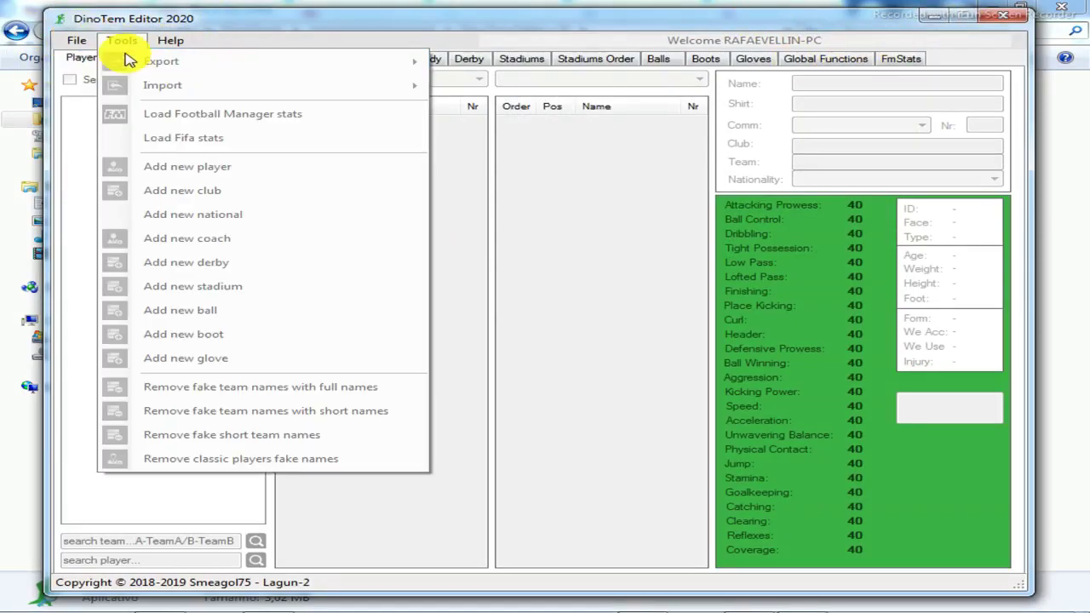
click(111, 63)
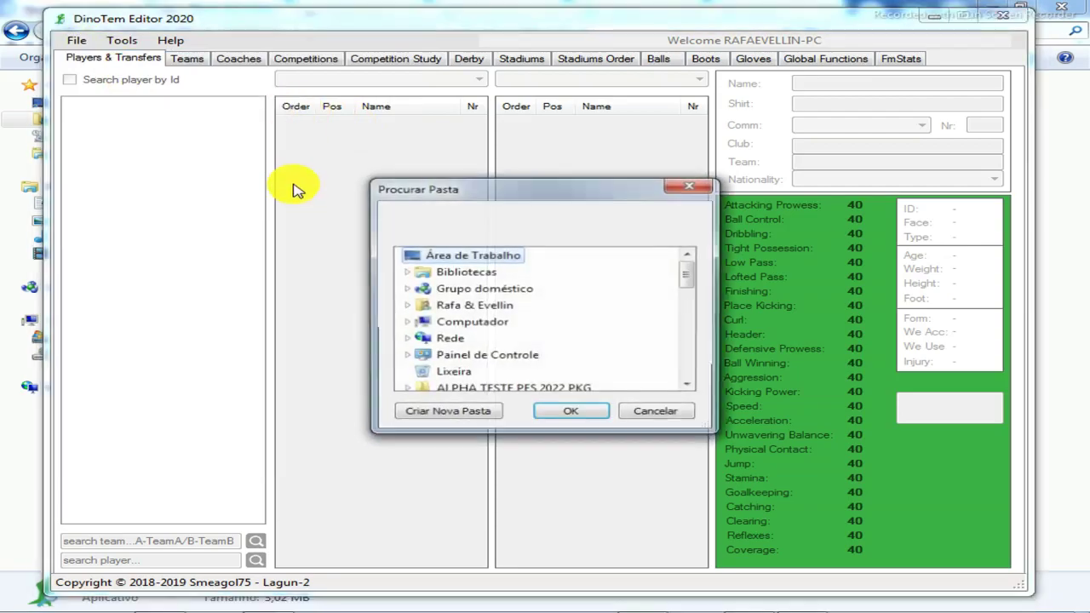
double_click(481, 306)
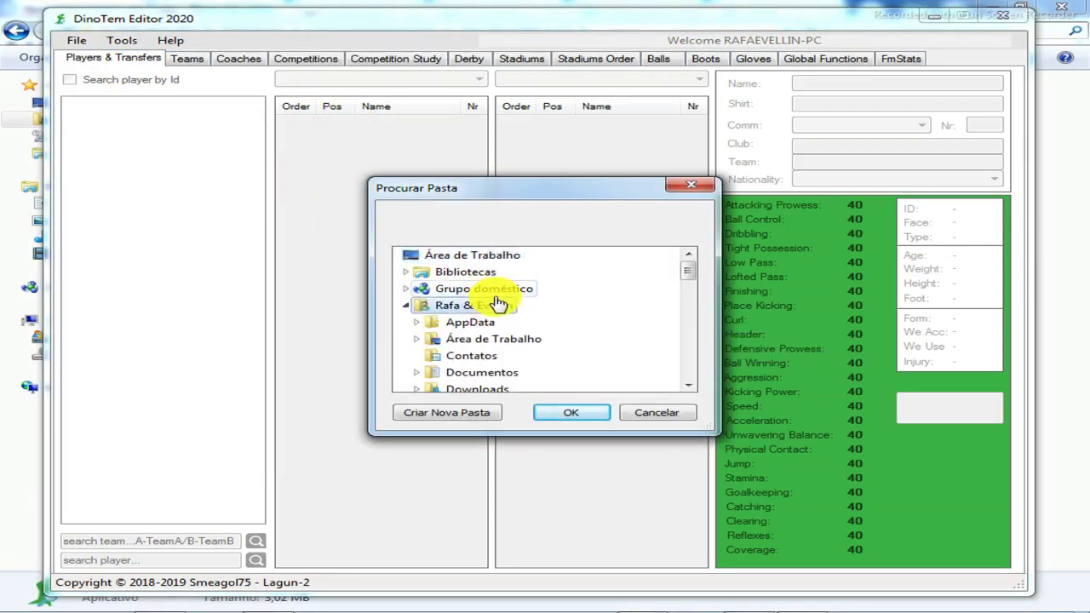
double_click(489, 390)
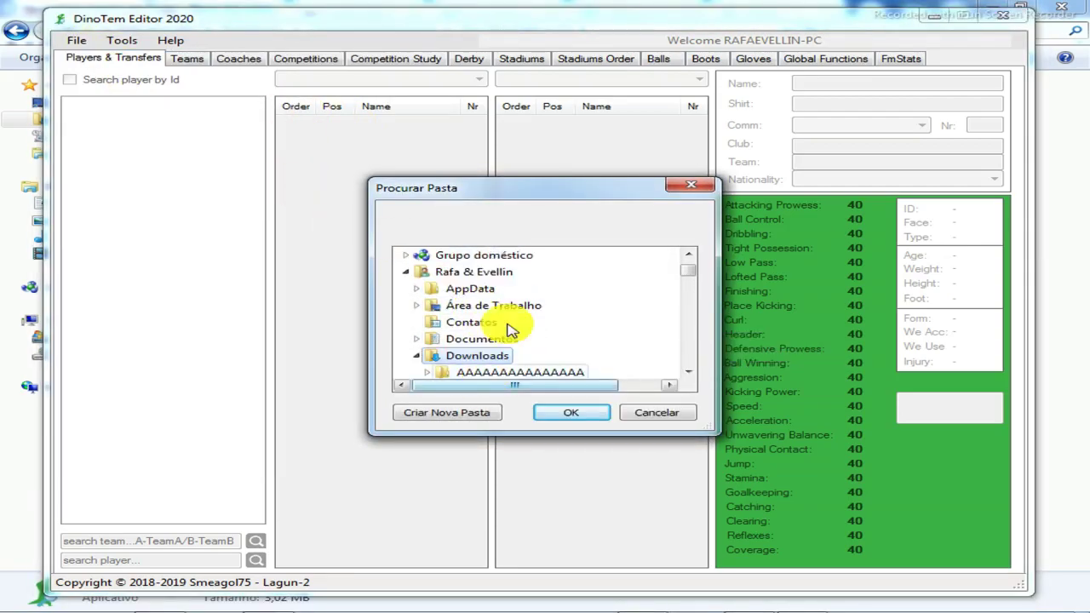
double_click(499, 369)
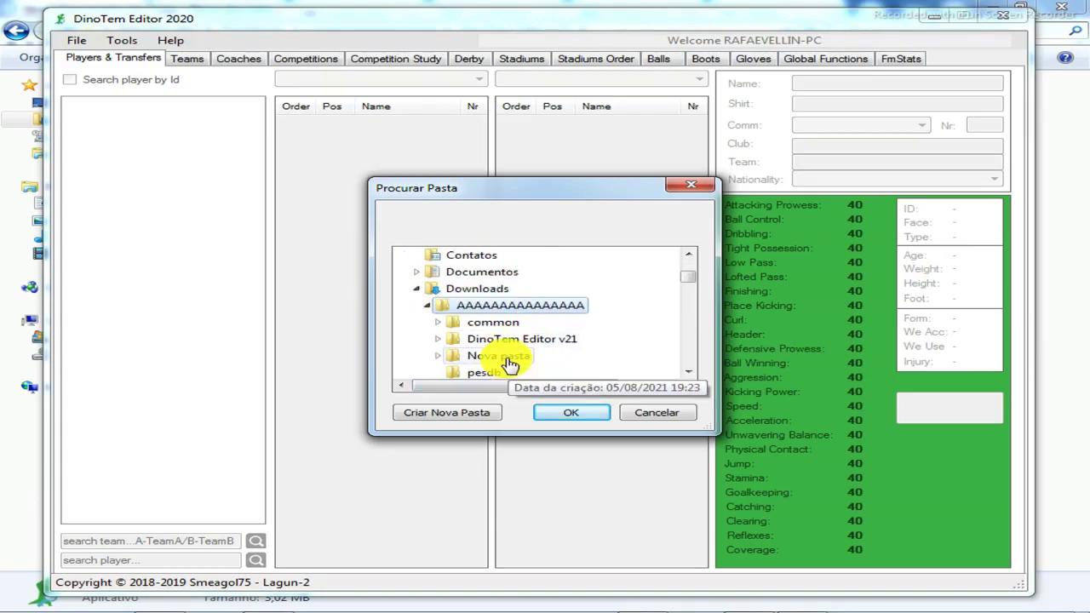
click(497, 372)
click(568, 413)
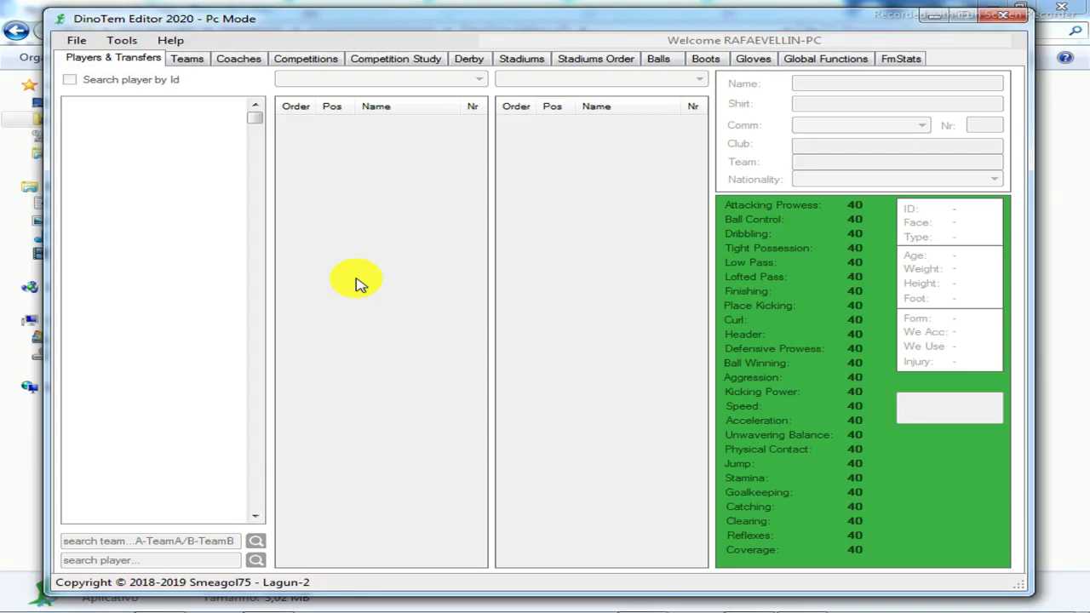
click(725, 369)
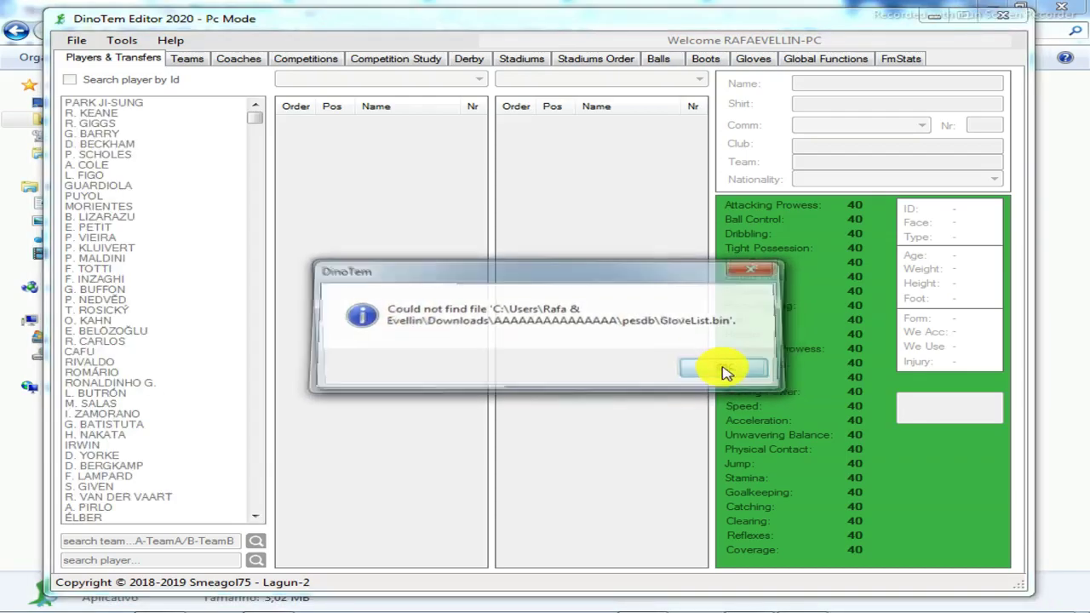
click(723, 368)
Look through the player list down to its last entry and view the details of several players.
click(127, 207)
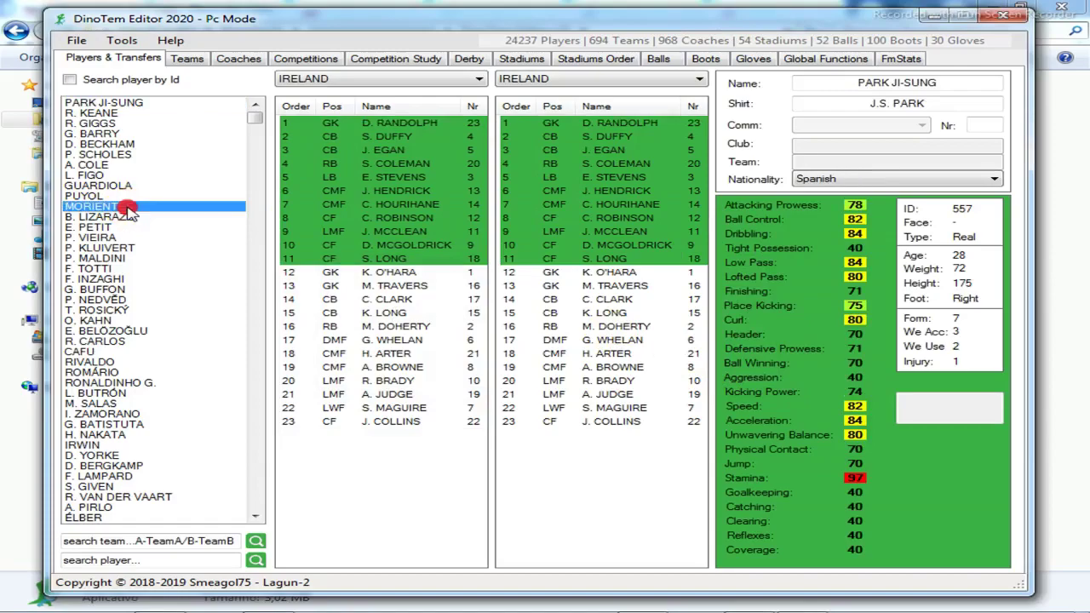
click(92, 268)
drag(255, 119, 284, 506)
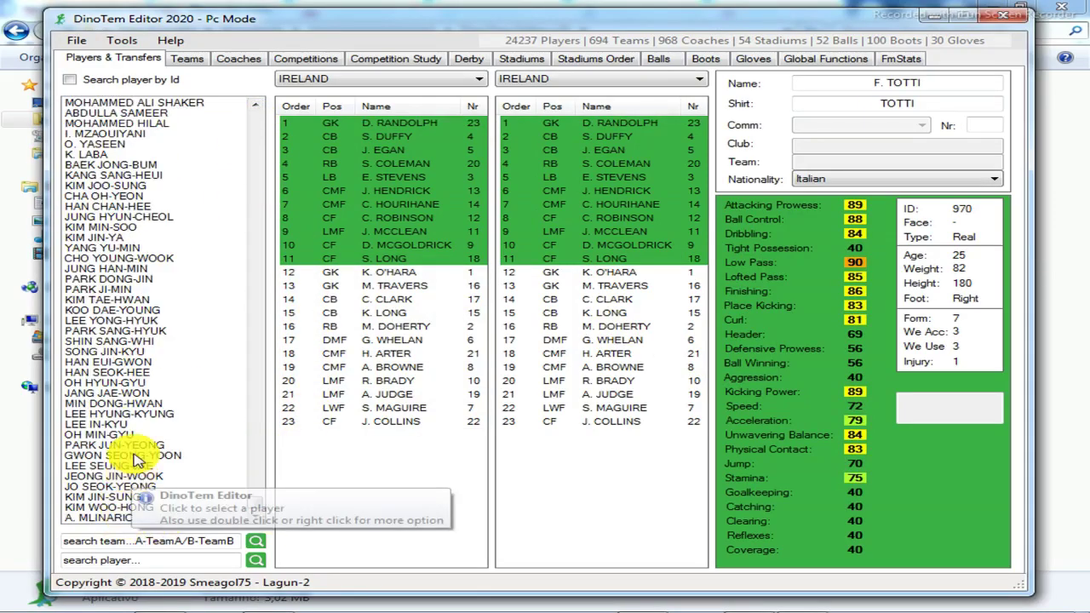
click(126, 507)
click(103, 517)
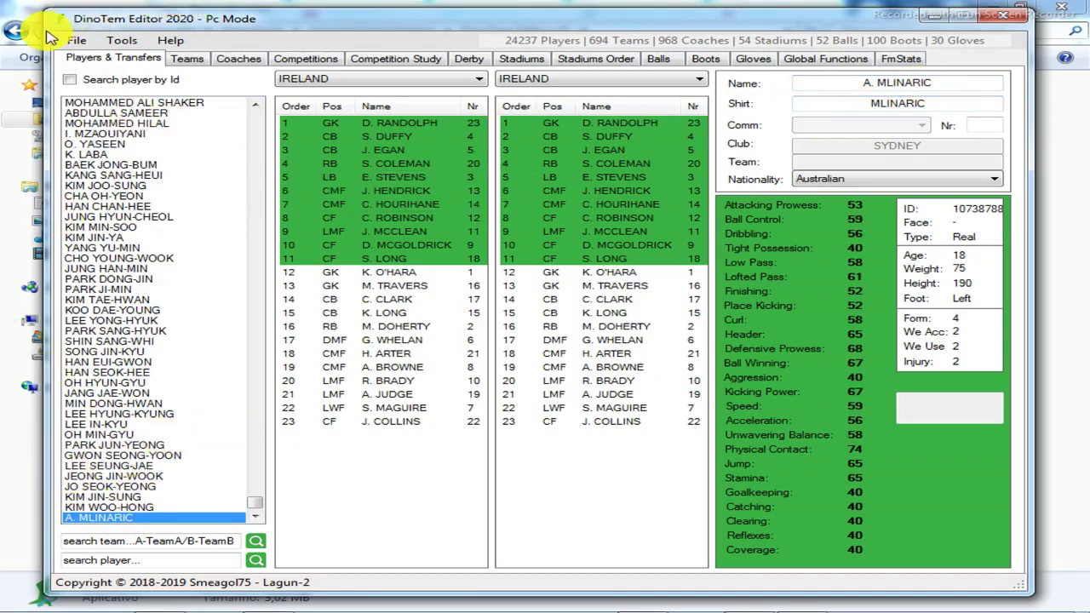
Start the Add new player command.
click(76, 43)
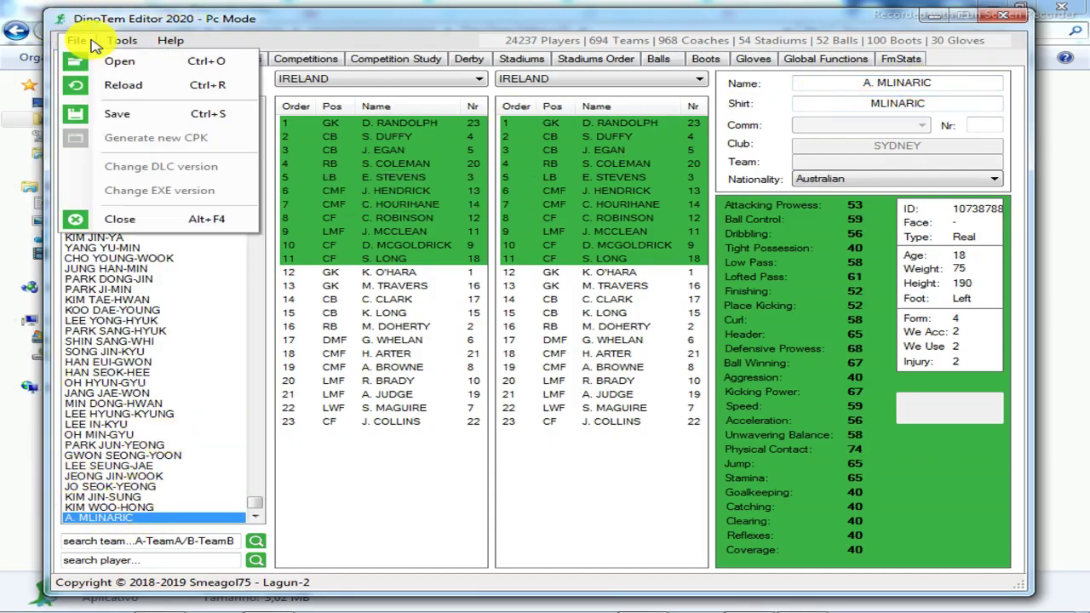
mouse_move(109, 45)
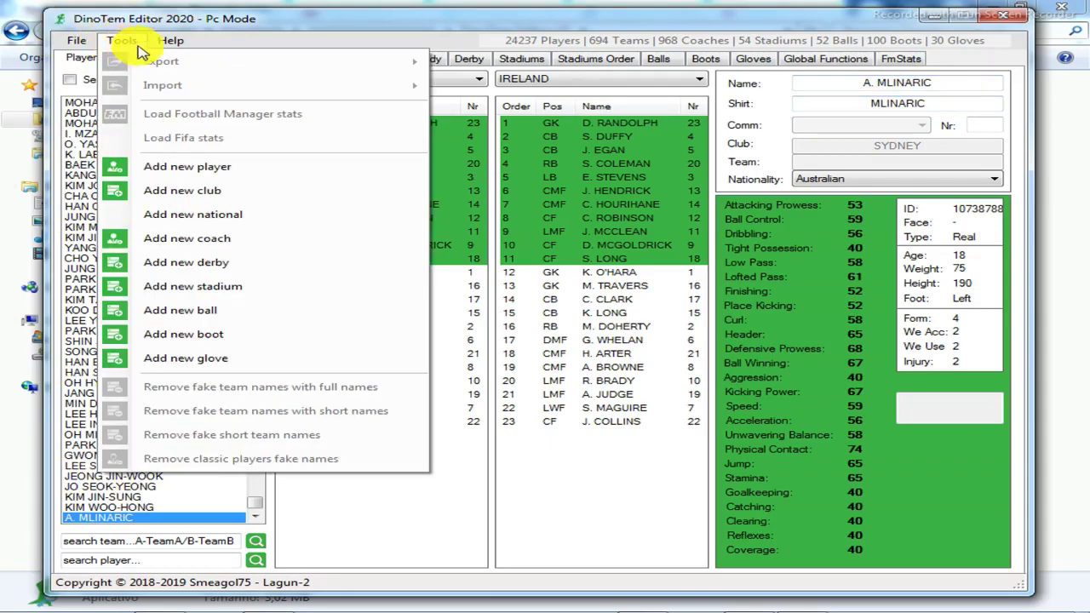
click(203, 173)
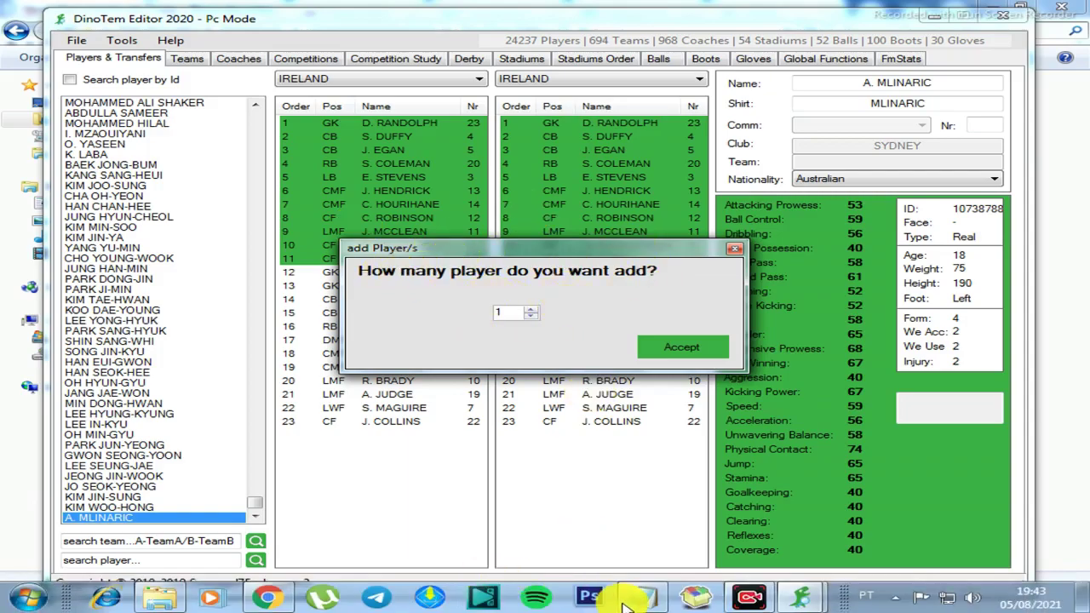
Switch to Notepad and append the note "AQUI VCS COLOCAM A QUANTIDADE DE JOGADOR BLZZZZZ" several lines below the existing text.
click(653, 596)
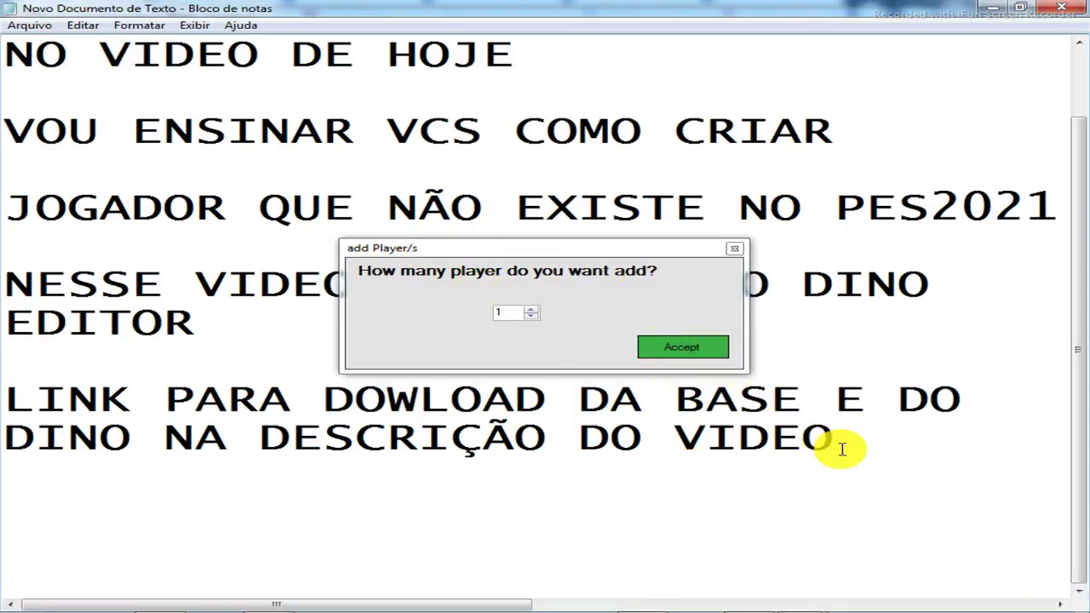
key(Return)
key(Return)
key(Return)
key(Return)
key(Return)
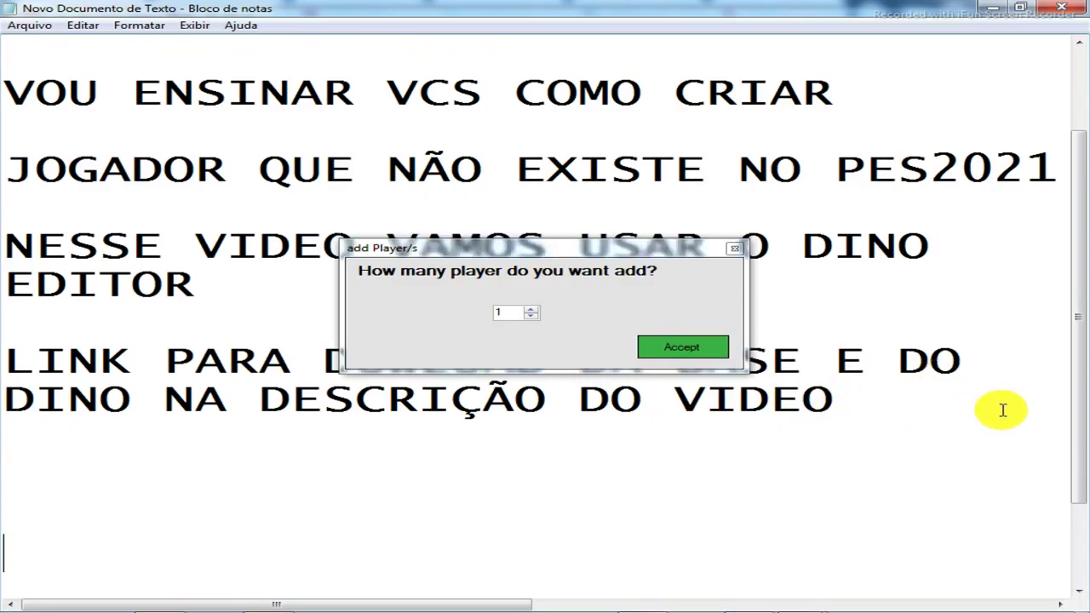
scroll(281, 472, down, 1)
click(42, 478)
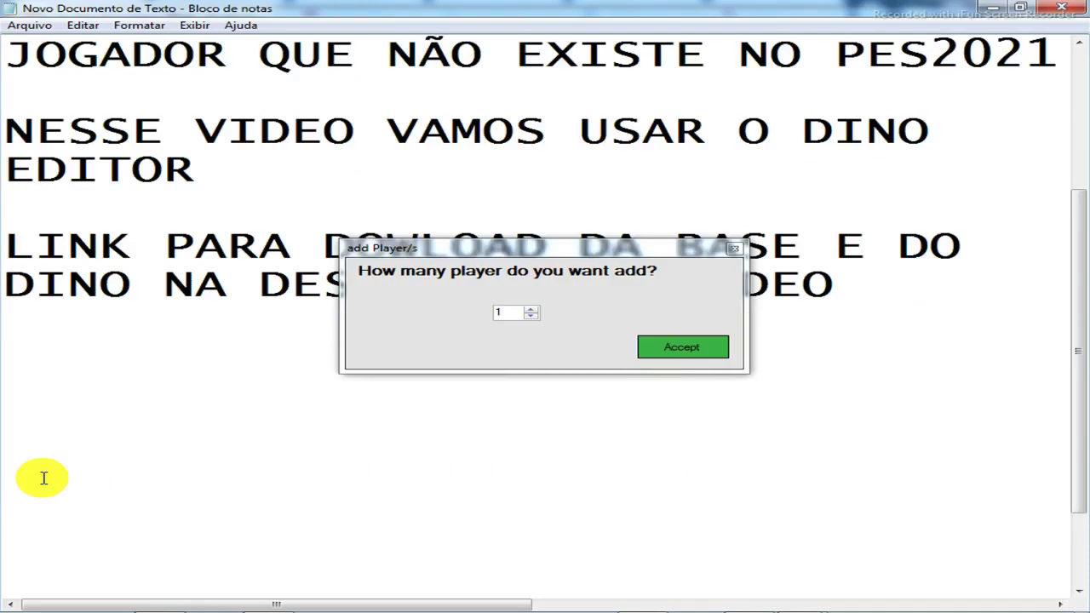
text(A)
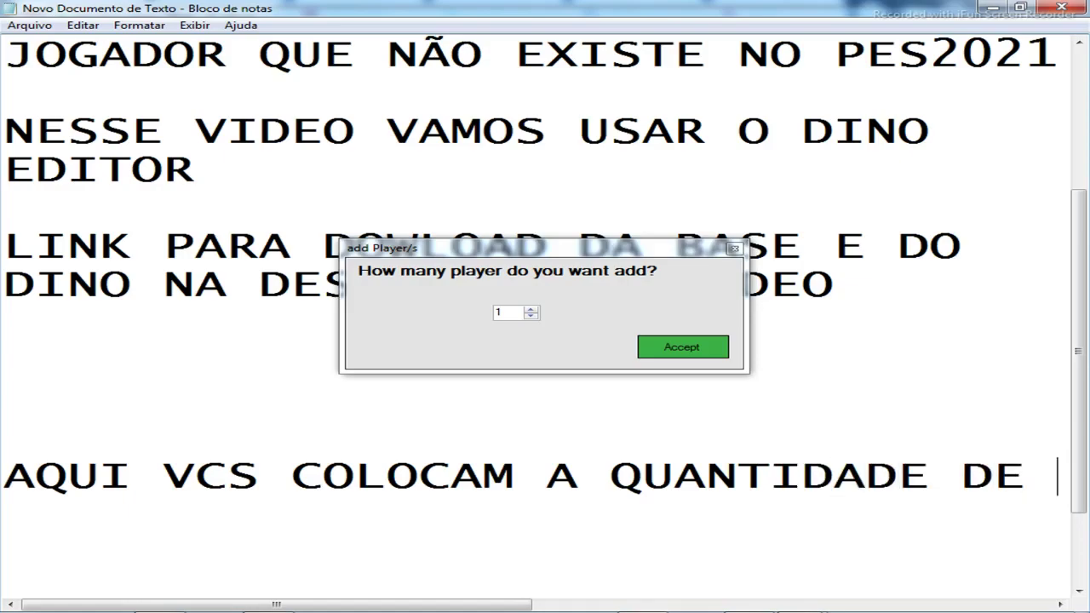
key(Return)
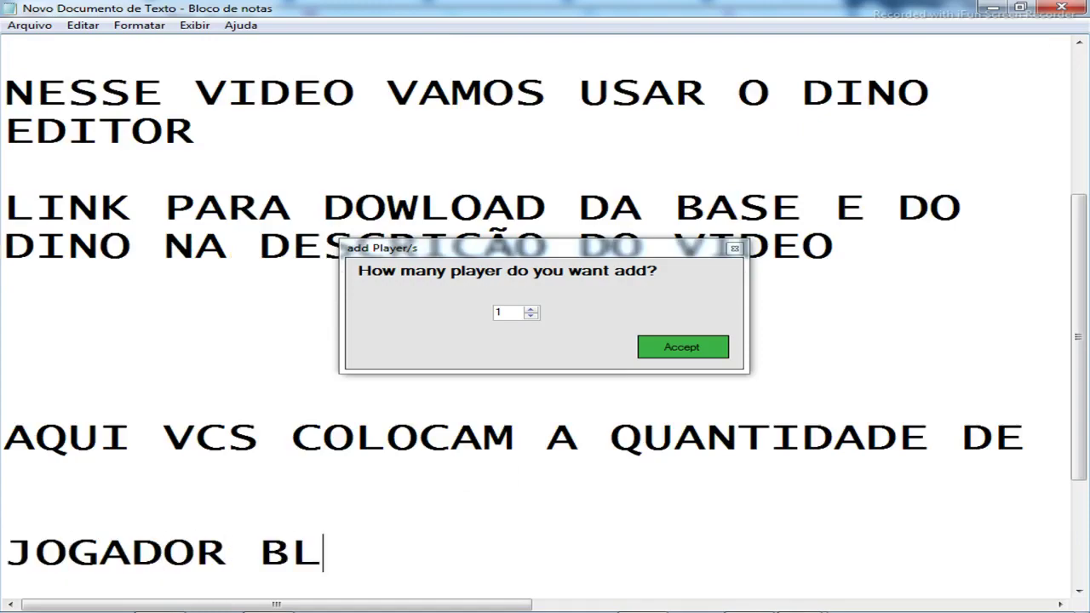
text(ZZZZZ)
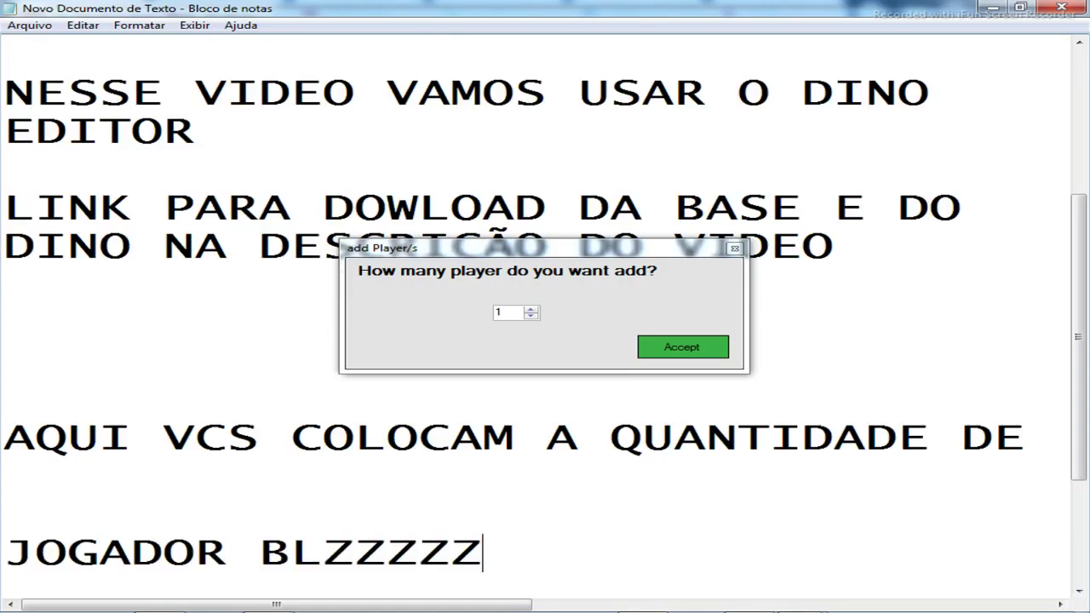
Add five new players to the database and return to the DinoTem Editor main window.
click(534, 309)
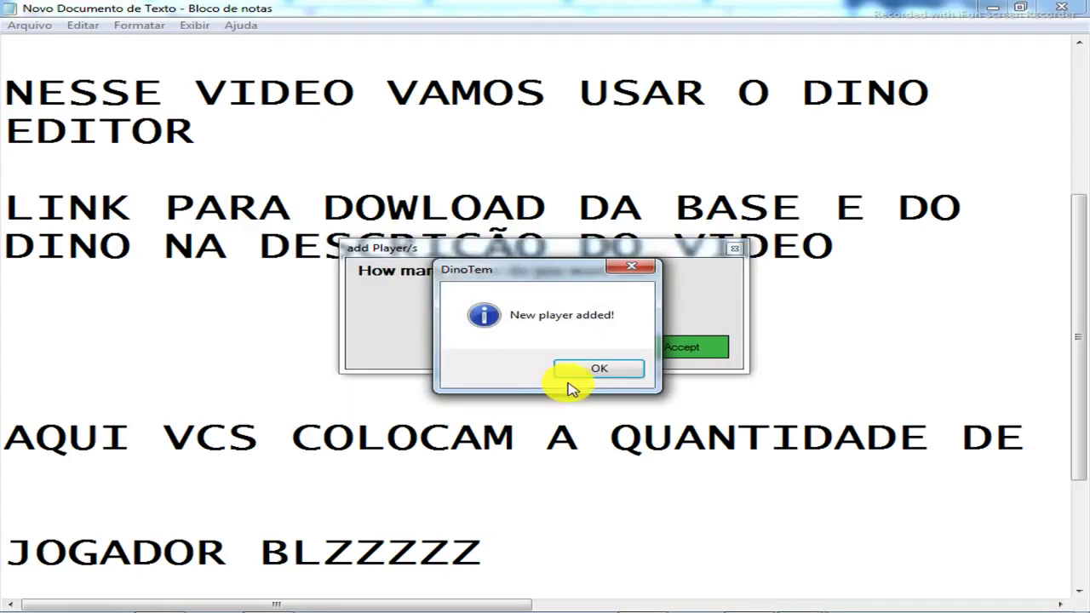
click(577, 375)
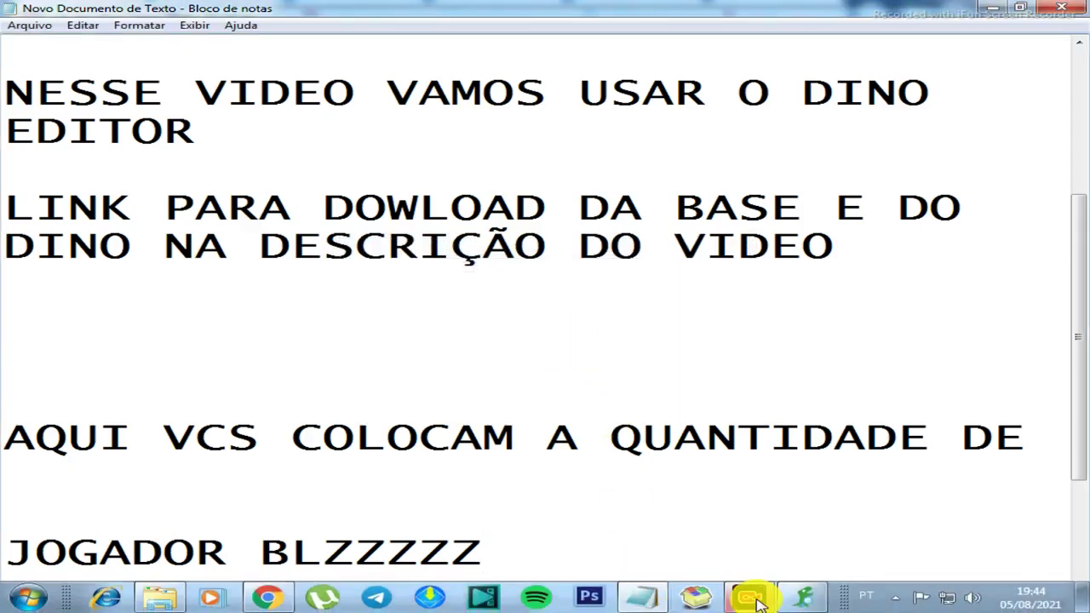
click(749, 595)
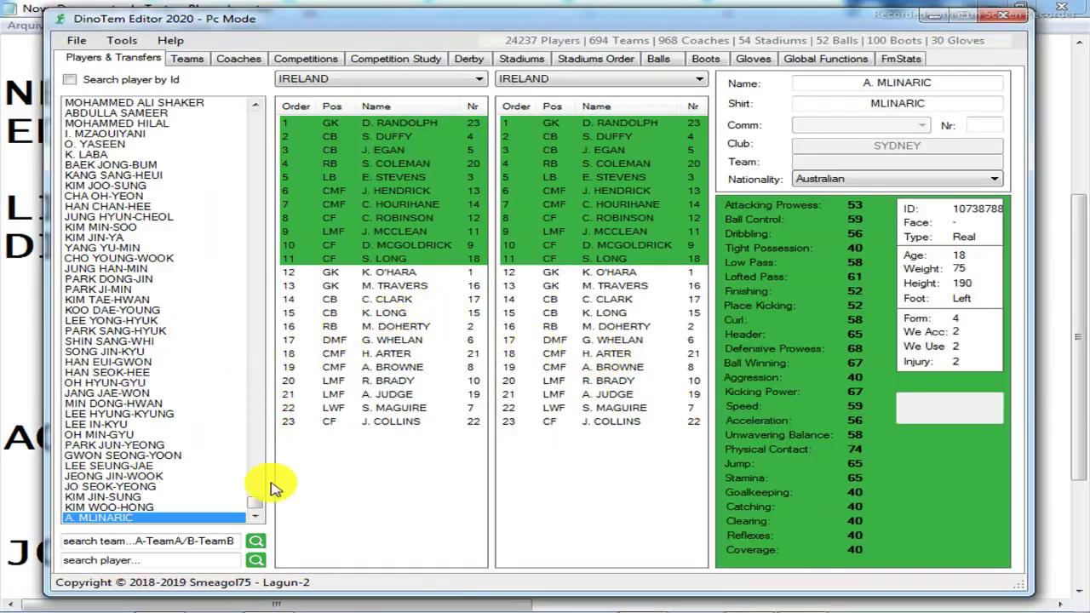
Examine the newly added player entries at the end of the player list.
click(152, 238)
scroll(187, 383, down, 2)
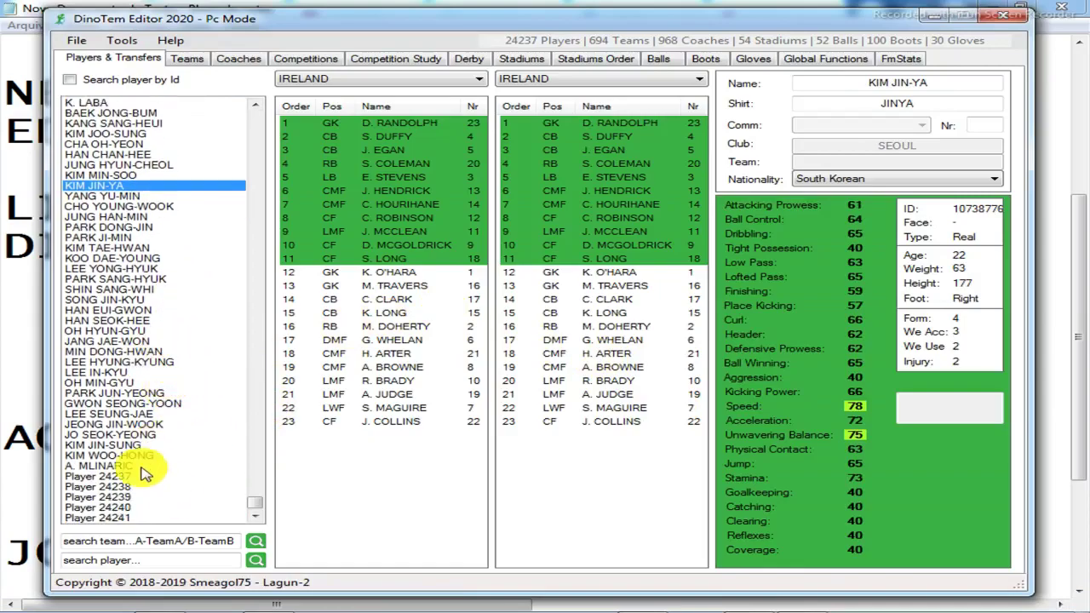
click(112, 477)
double_click(915, 82)
click(877, 82)
click(109, 486)
click(113, 497)
click(116, 509)
click(119, 519)
Open Player 24237 for editing, set the name to RPS GAMES and copy that name.
click(122, 478)
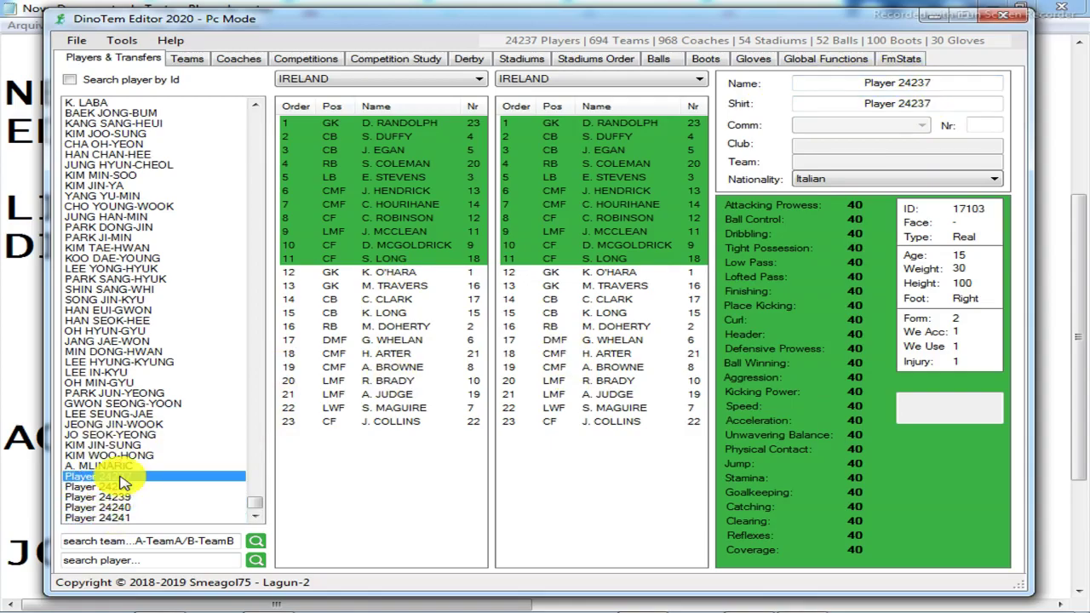
double_click(123, 481)
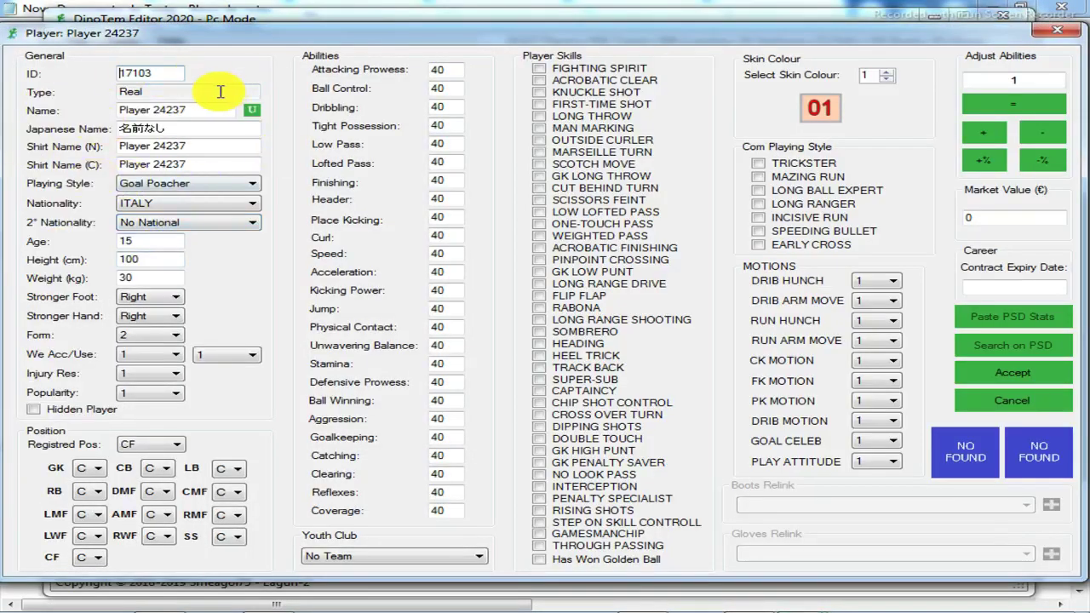
drag(120, 109, 178, 125)
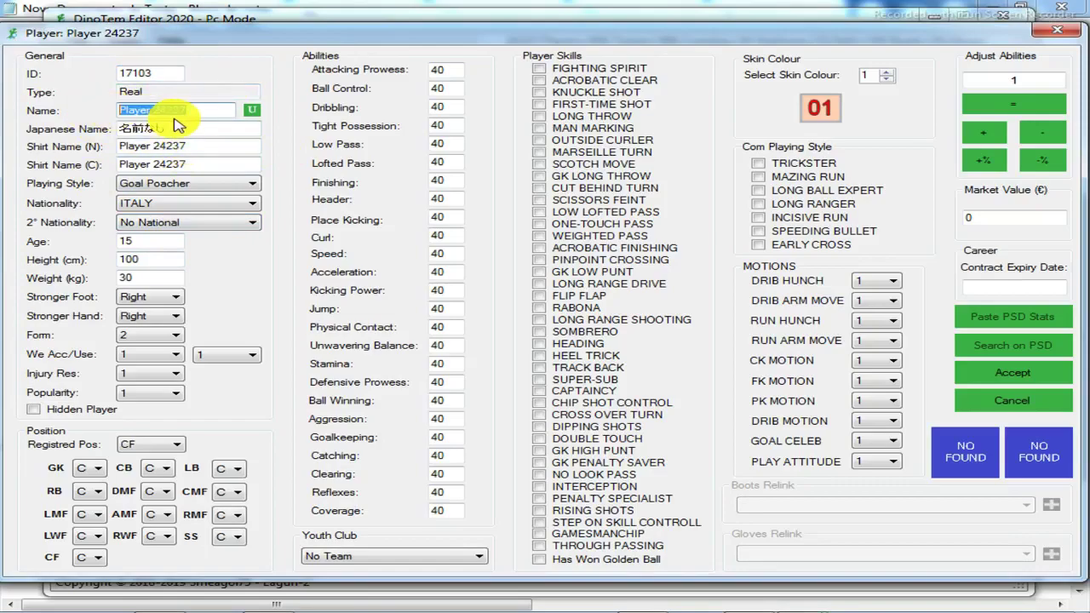
right_click(206, 106)
click(245, 162)
click(198, 109)
drag(198, 109, 85, 107)
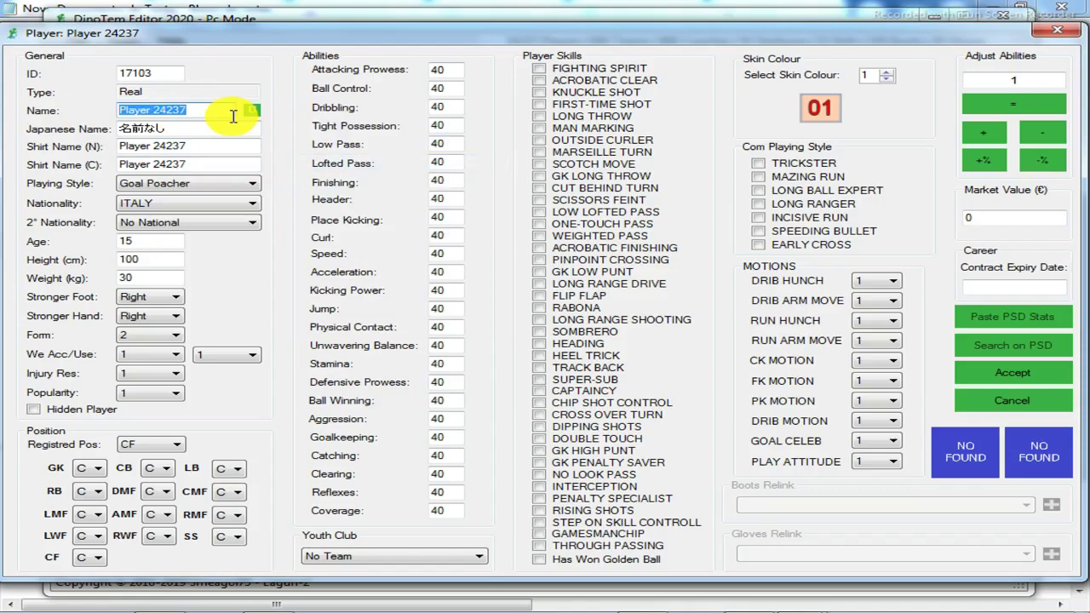
text(RPS)
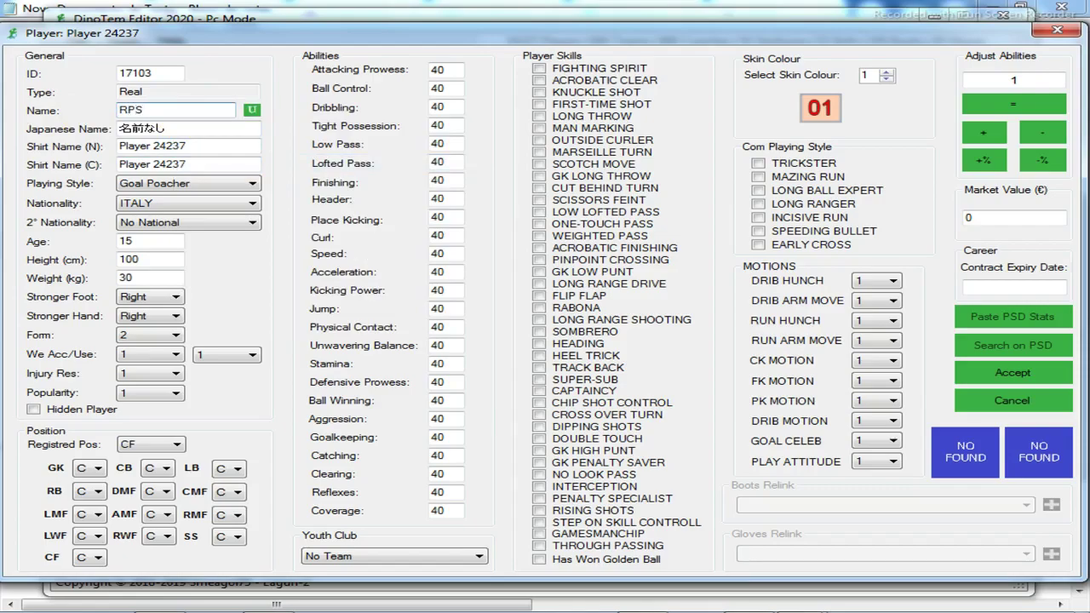
drag(225, 111, 119, 109)
right_click(146, 109)
click(209, 165)
Paste the copied name RPS GAMES into both shirt names, (N) and (C).
click(168, 148)
right_click(168, 148)
click(155, 147)
mouse_move(205, 145)
mouse_down()
mouse_move(119, 146)
mouse_move(201, 164)
mouse_up()
right_click(162, 146)
click(205, 224)
right_click(203, 165)
click(247, 241)
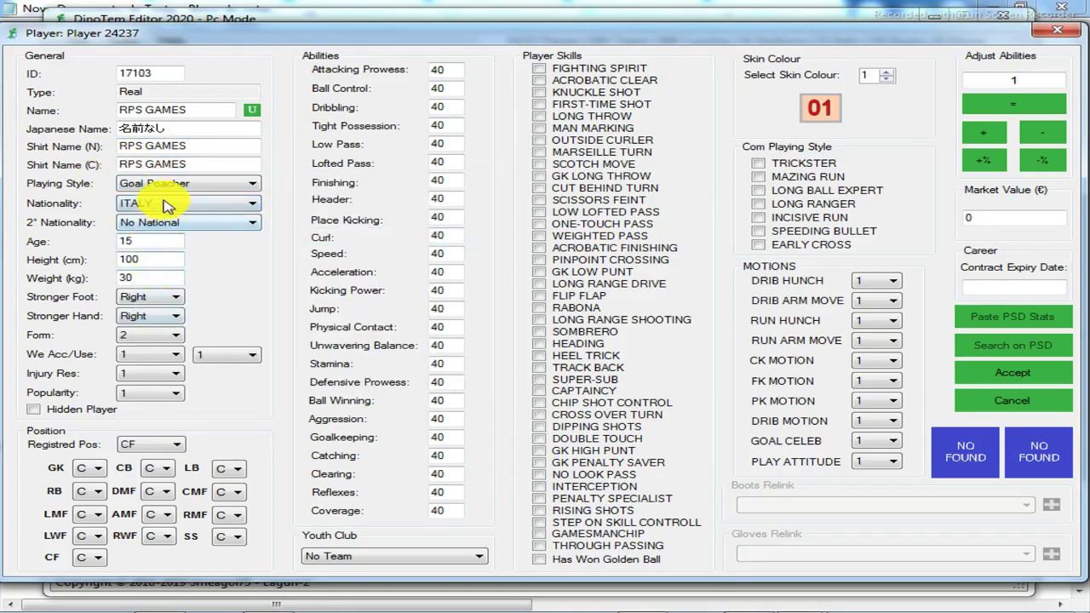
Set the player's nationality to BRAZIL.
click(168, 206)
scroll(183, 400, down, 3)
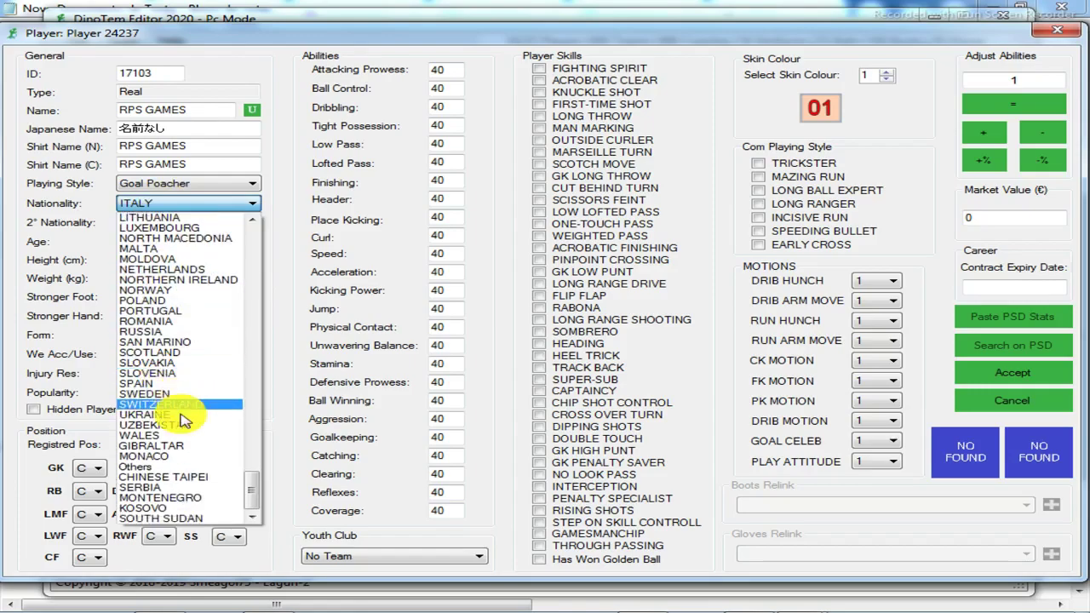
scroll(182, 404, up, 10)
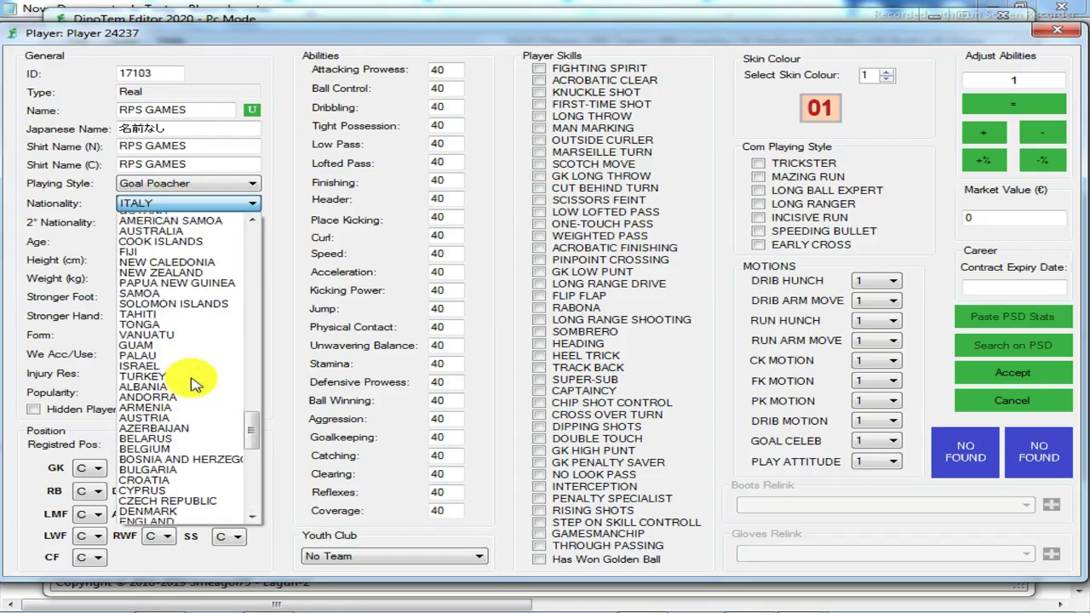
scroll(170, 366, up, 4)
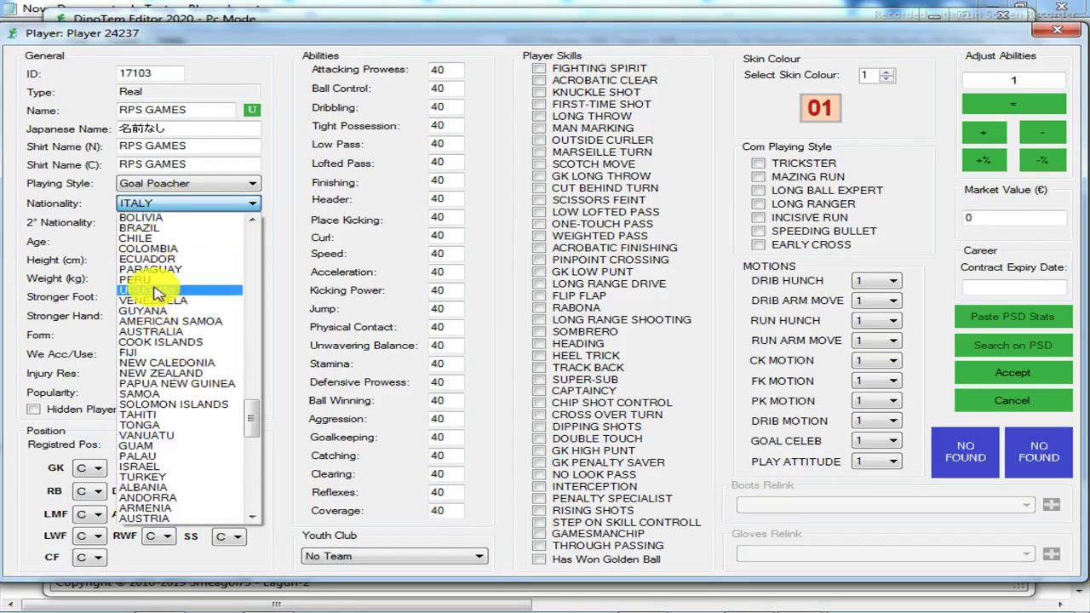
click(153, 218)
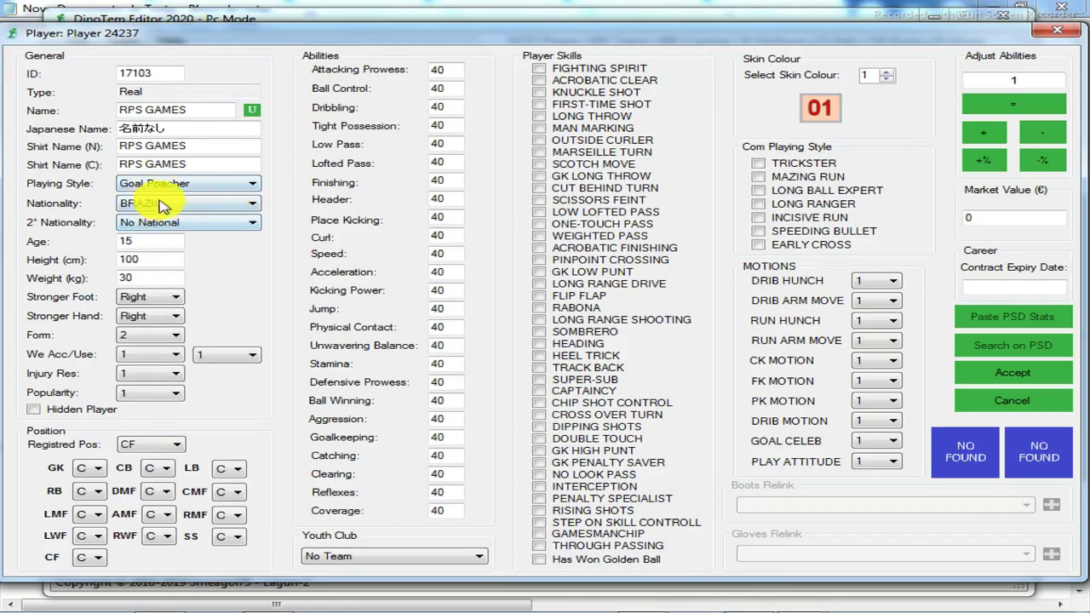
Set the player's weight to 27 kg, keep CF as registered position and rate the CF position A.
drag(145, 278, 96, 281)
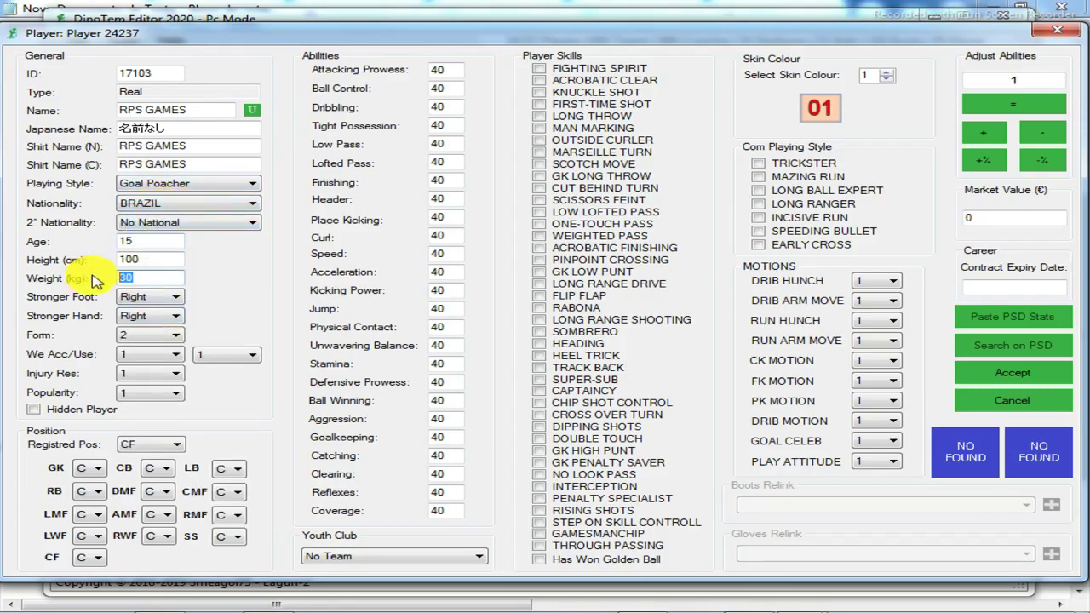
click(134, 444)
click(106, 587)
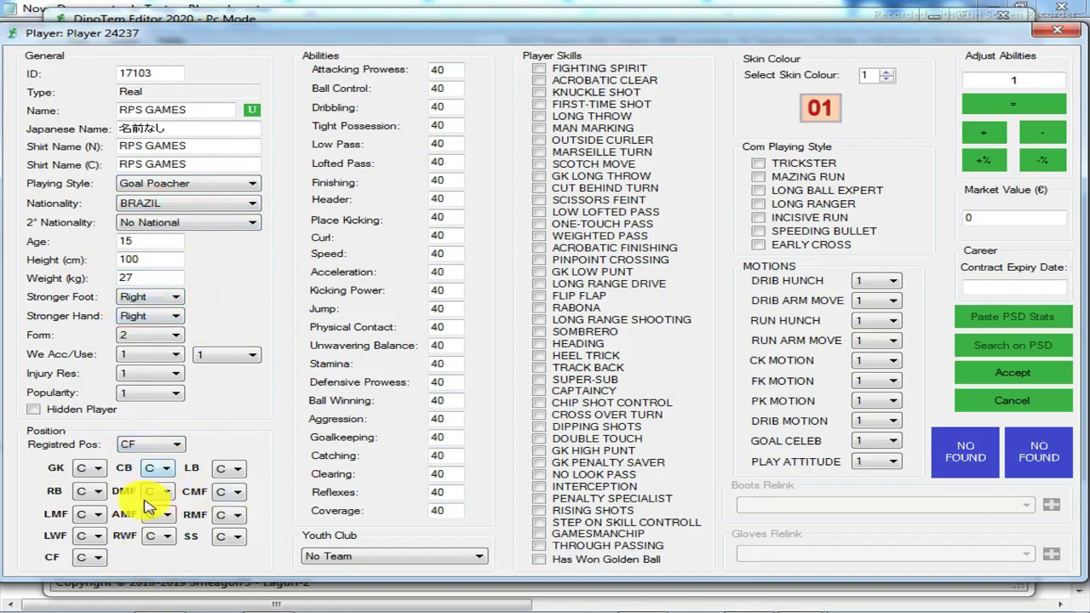
click(102, 559)
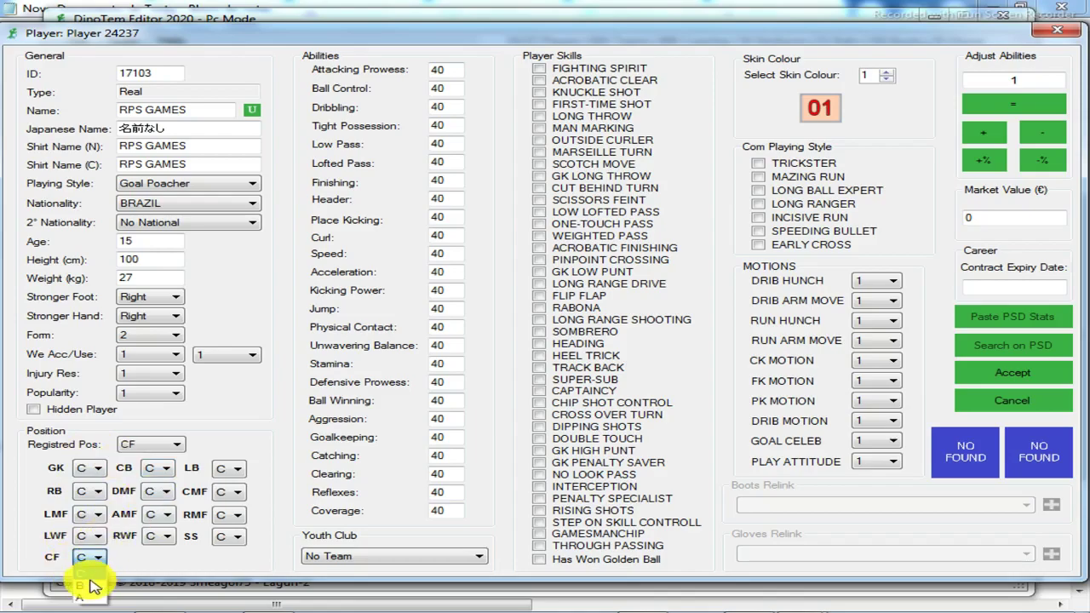
click(80, 574)
Set Attacking Prowess, Ball Control, Dribbling, Tight Possession and Kicking Power to 99.
double_click(439, 71)
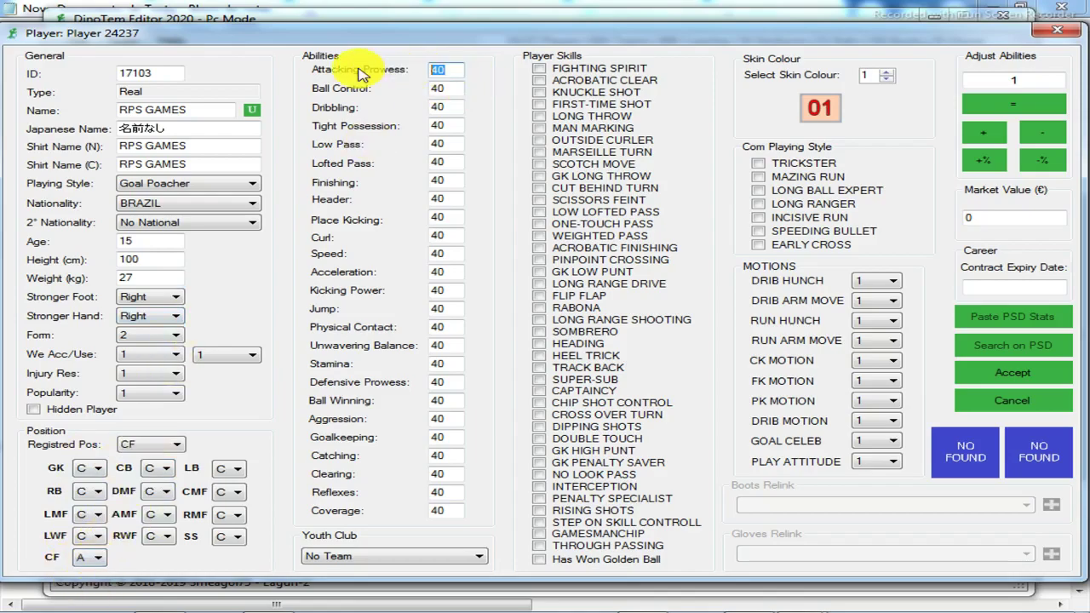
text(99)
double_click(443, 88)
text(9)
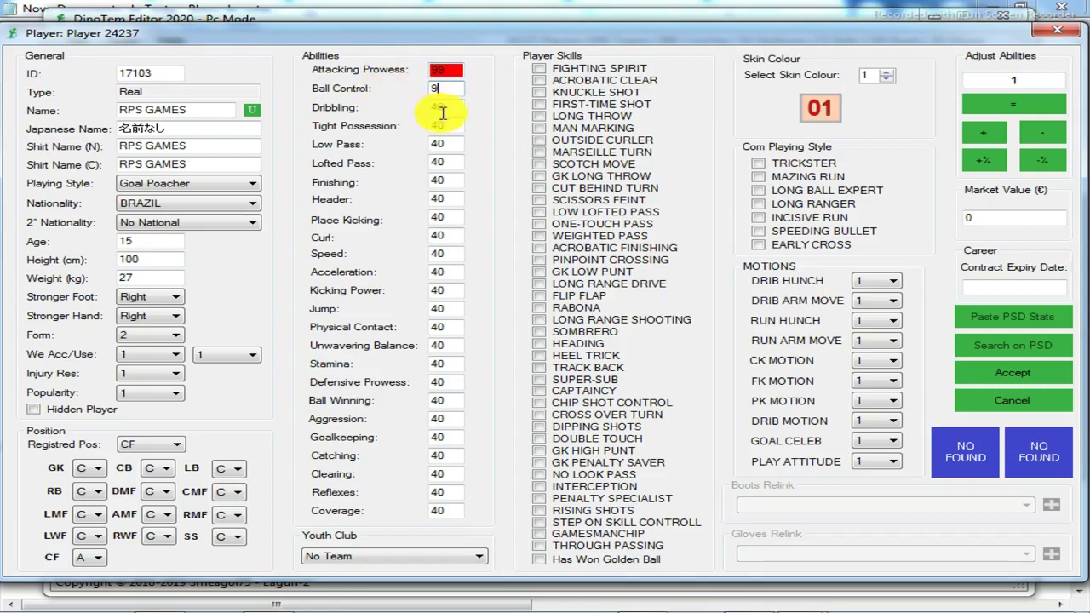
text(99)
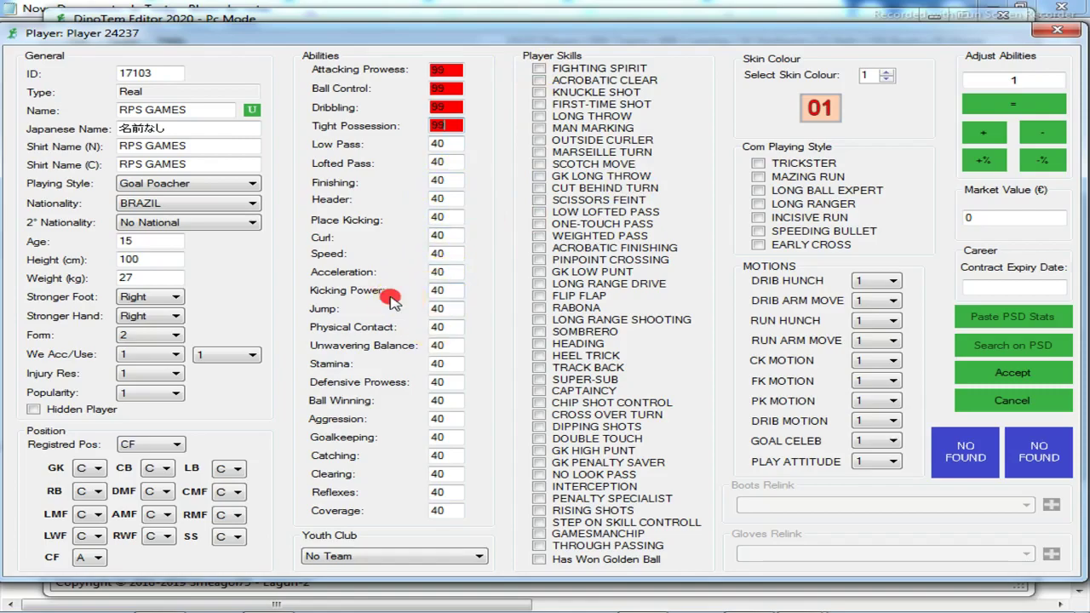
double_click(436, 289)
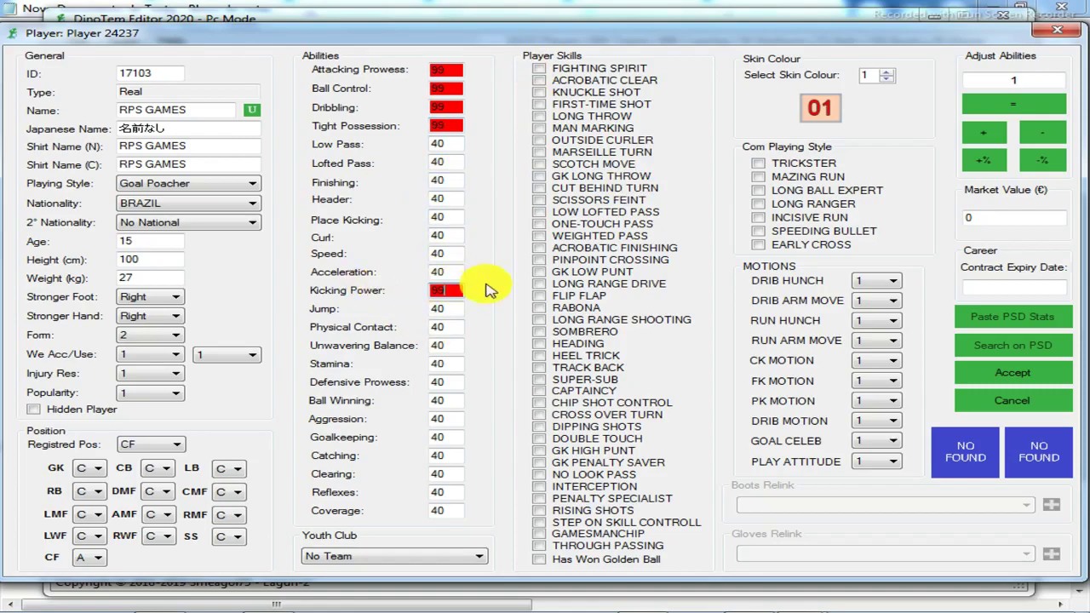
Browse the player's skin colours and set the skin colour to 2.
click(883, 73)
click(883, 73)
click(884, 73)
click(885, 73)
click(885, 73)
click(889, 79)
click(890, 78)
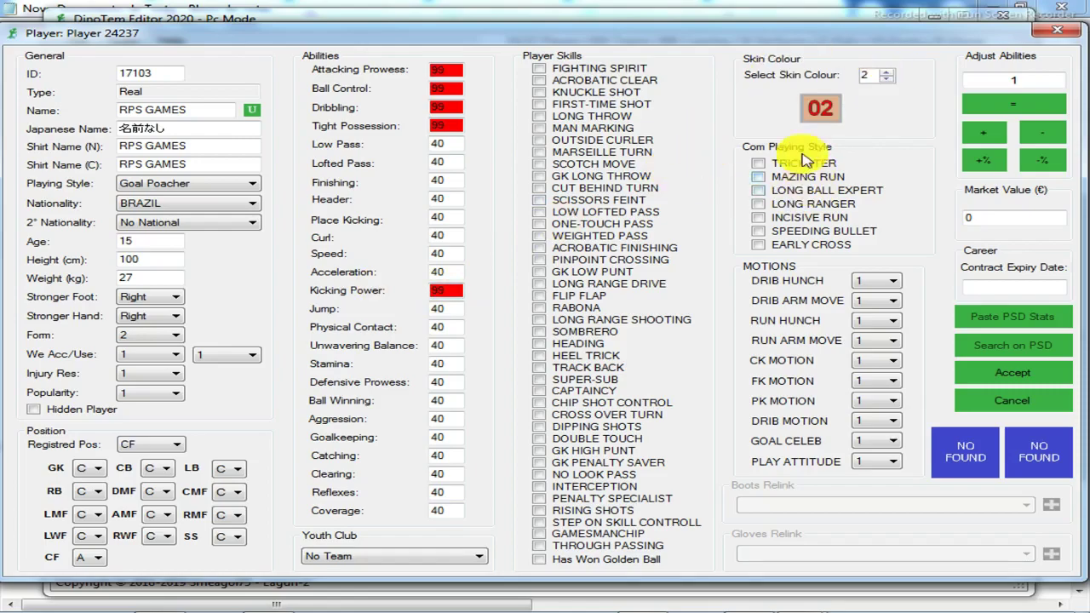
Enable the playing styles Trickster, Mazing Run and Long Ranger, and the skills Acrobatic Clear, First-Time Shot and Outside Curler.
click(757, 203)
click(539, 80)
click(539, 103)
click(539, 140)
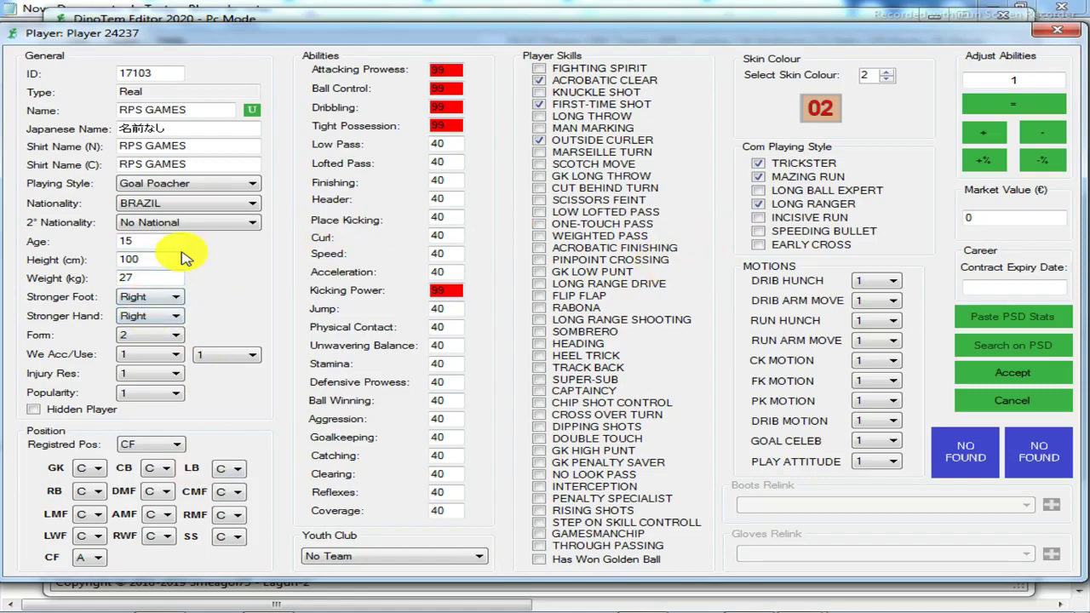
Set the player's weight to 80 kg and age to 27, and accept the player's changes.
double_click(166, 282)
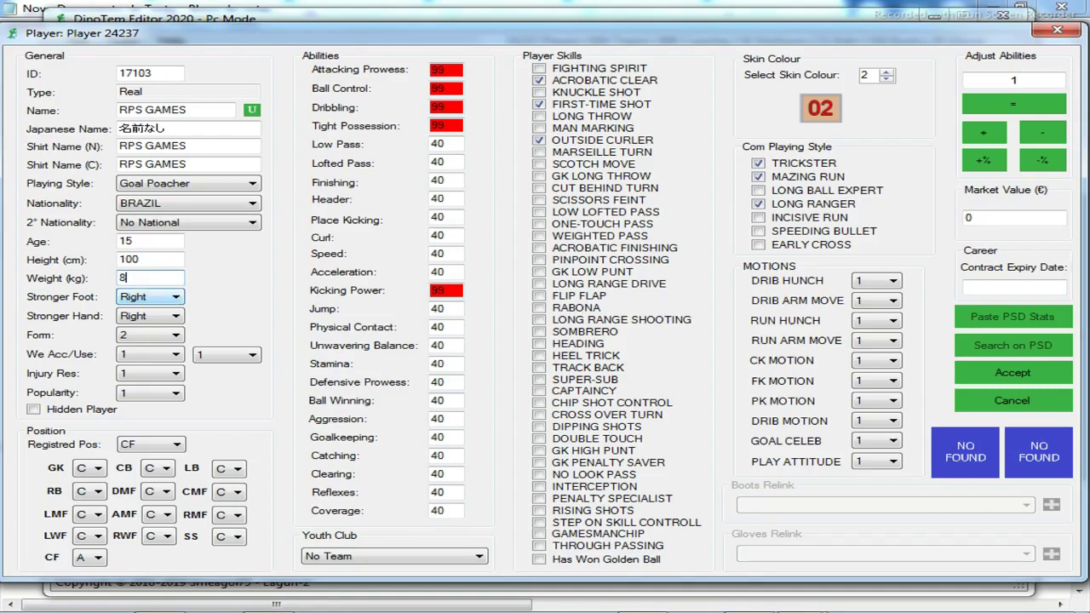
double_click(143, 246)
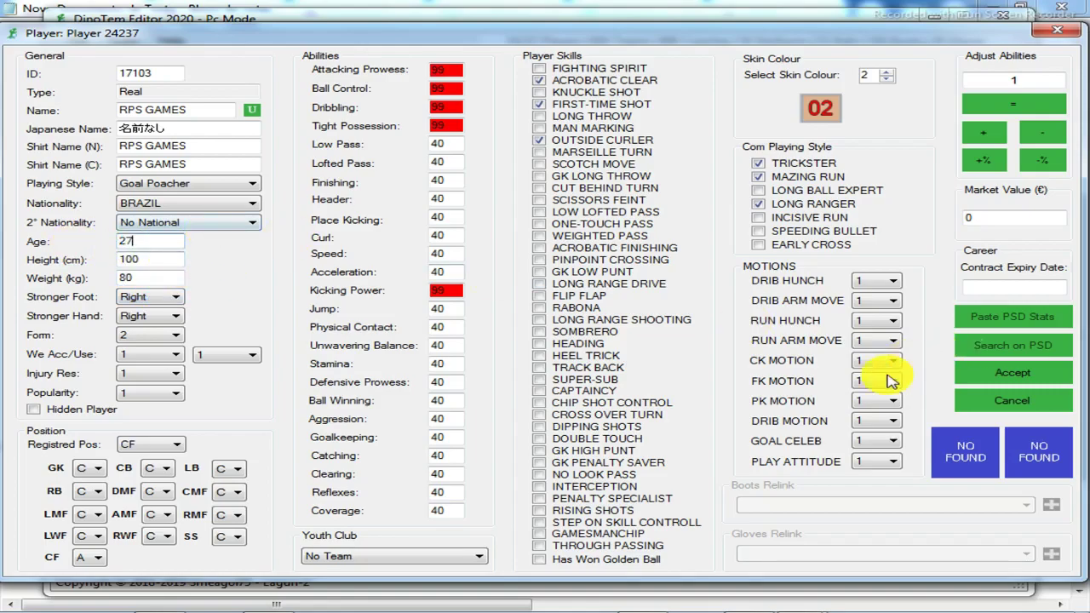
click(1037, 375)
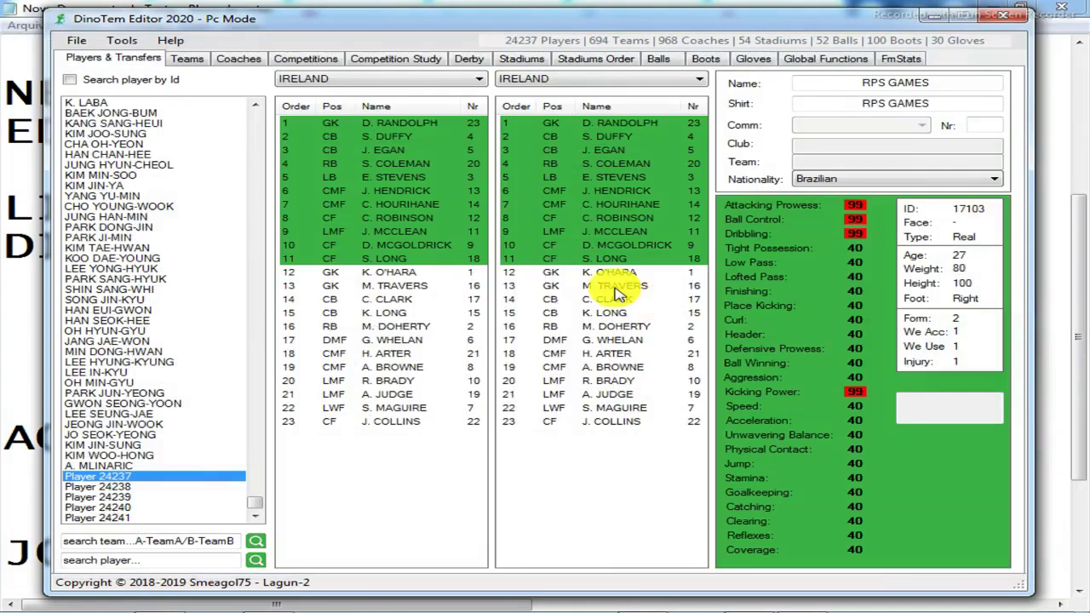
Check the name and data of the edited Player 24237 in the player list.
click(132, 491)
click(157, 476)
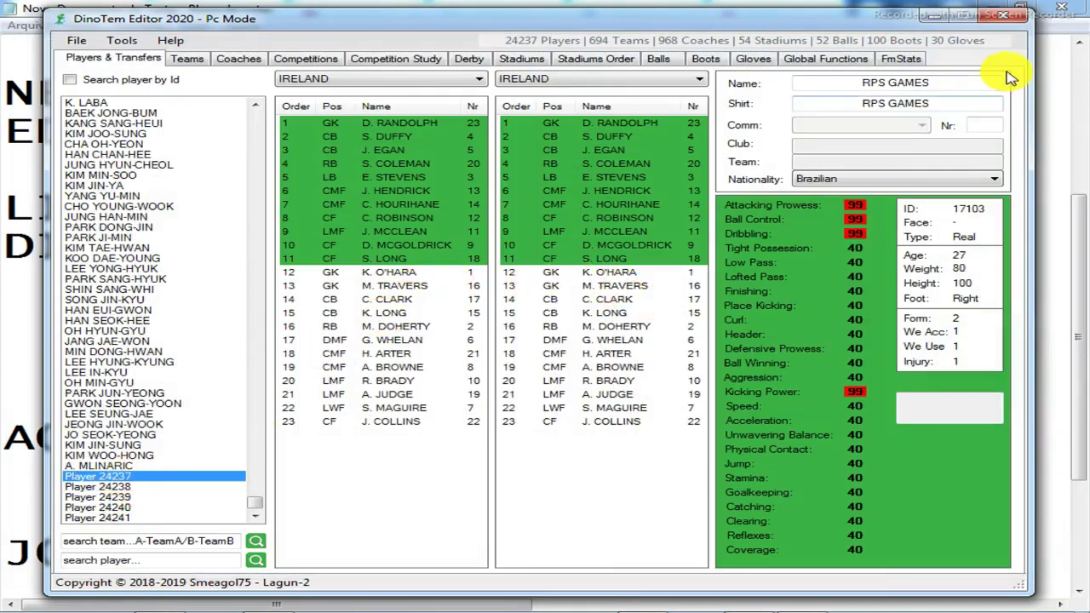
drag(931, 82, 860, 82)
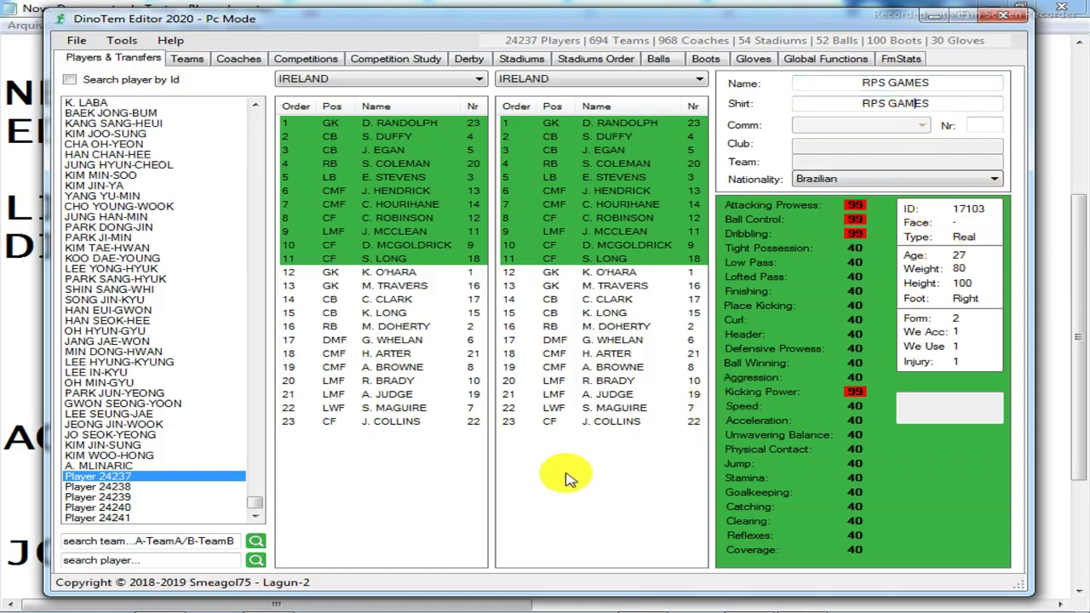
Save all edited database files and confirm the save.
click(76, 40)
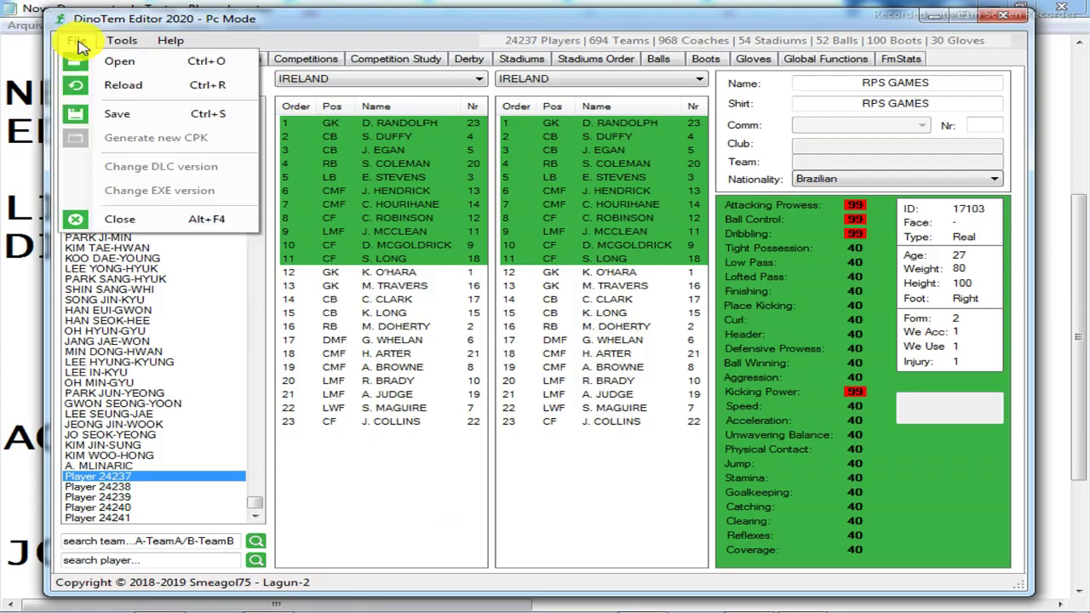
click(128, 114)
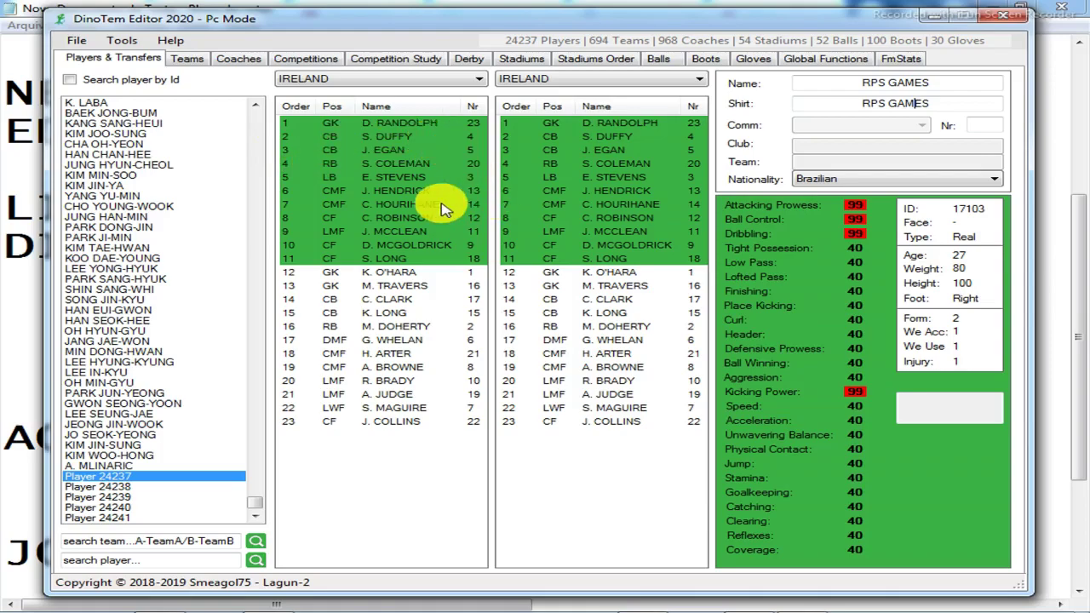
click(586, 368)
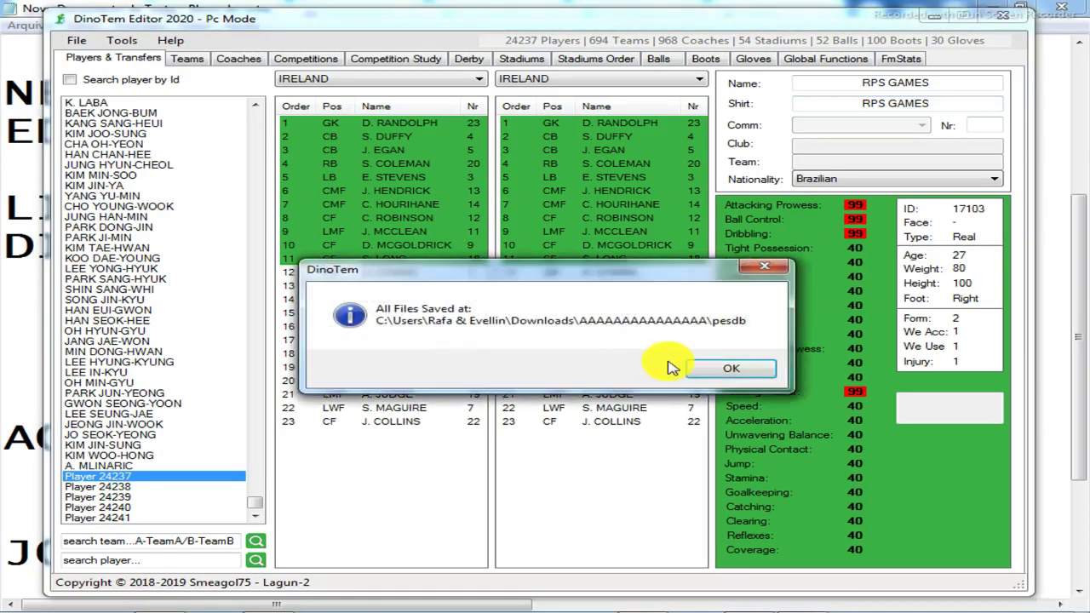
click(728, 367)
Switch to the Notepad document behind the editor and delete all of its text.
click(949, 15)
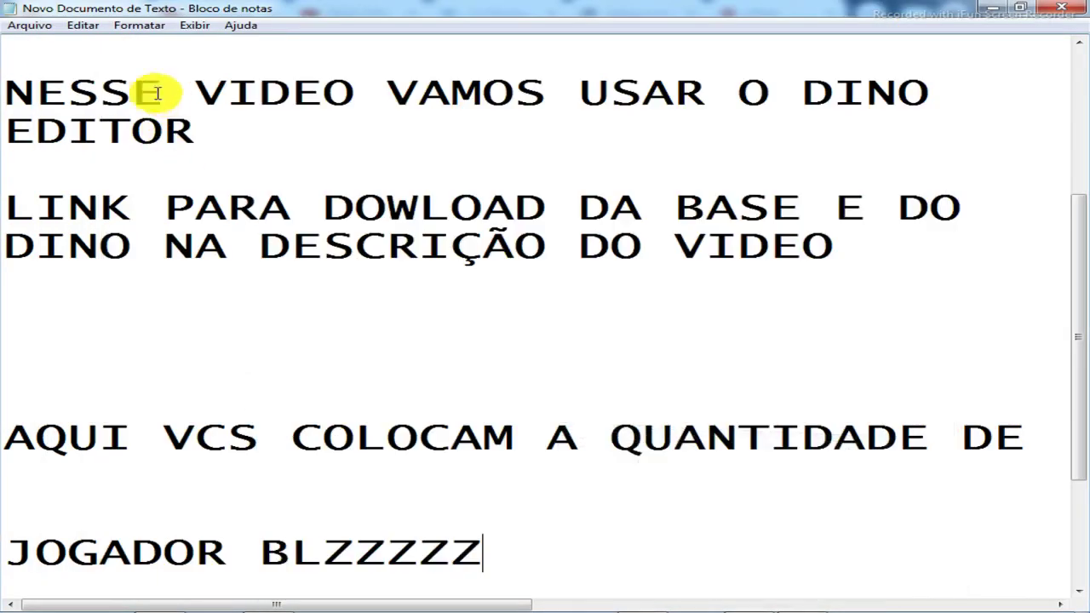
drag(32, 90, 448, 500)
key(BackSpace)
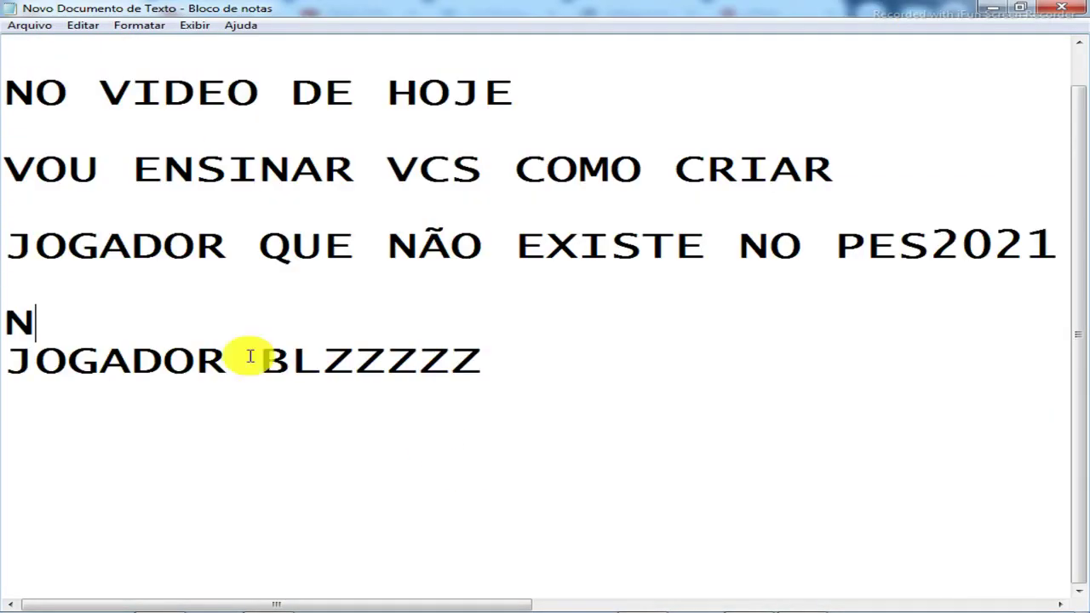
drag(97, 69, 367, 299)
key(BackSpace)
drag(8, 49, 246, 122)
key(BackSpace)
Write the closing lines VALEUUU GALERAAAAAA and TMJJJJJJJJJJJJJ in the empty document, separated by blank lines.
text(B)
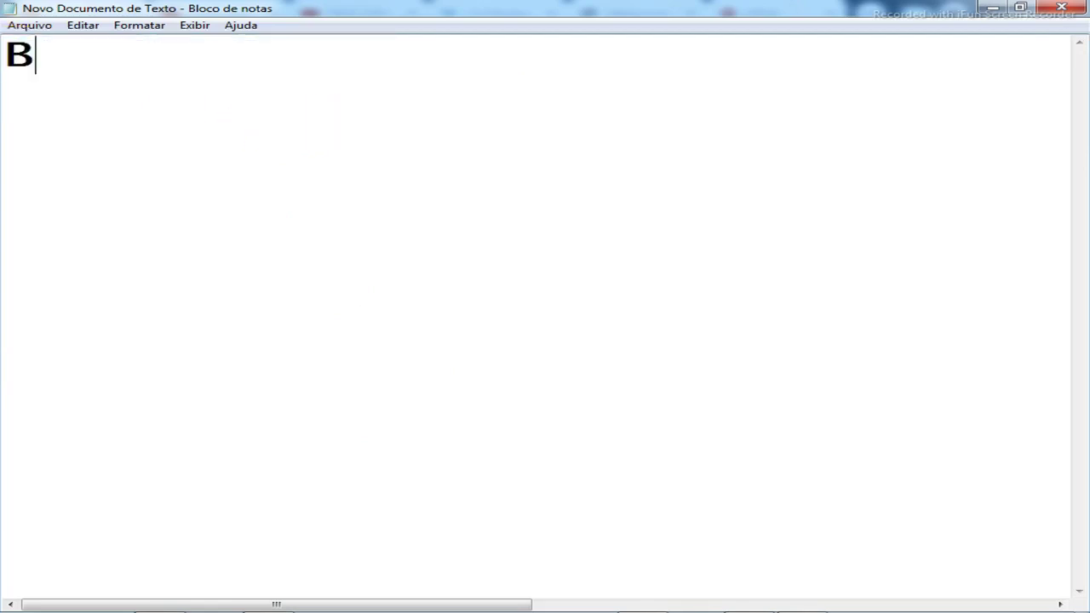
key(BackSpace)
text(VALE)
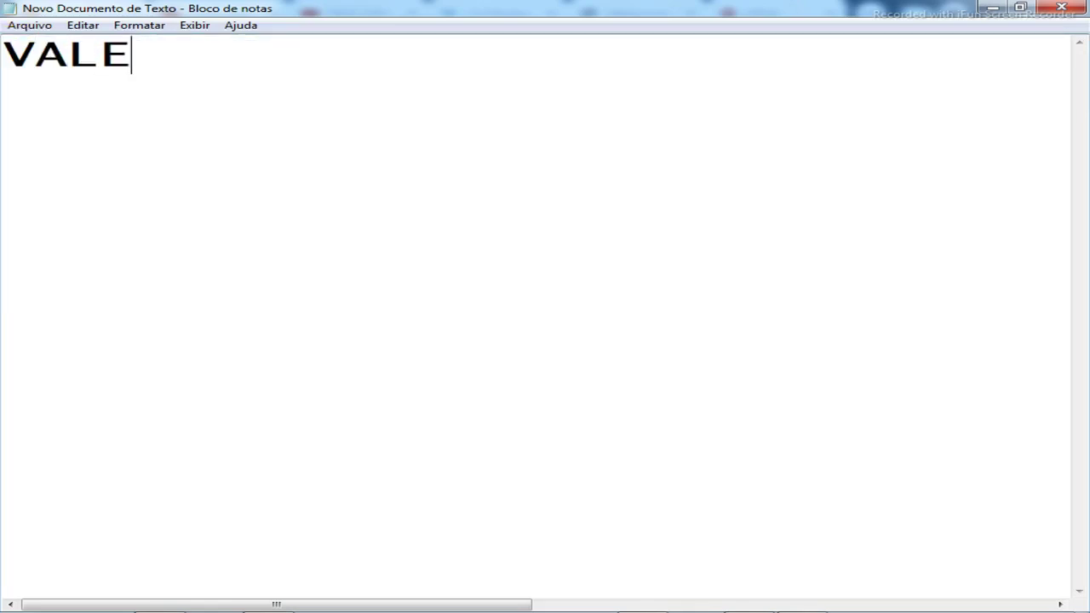
text(UUU GALE)
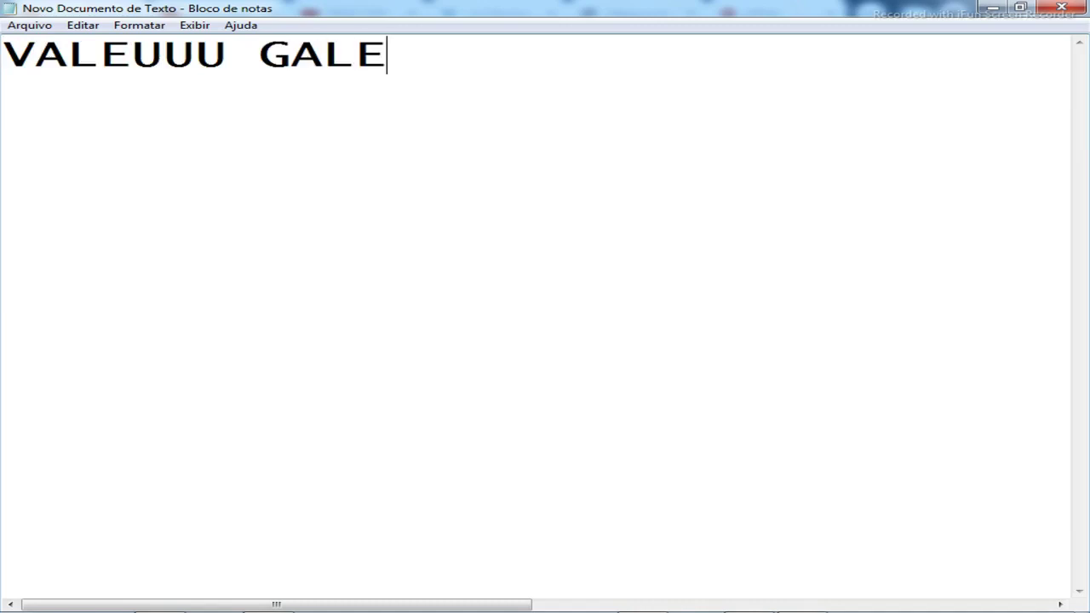
text(RAAAAAA    )
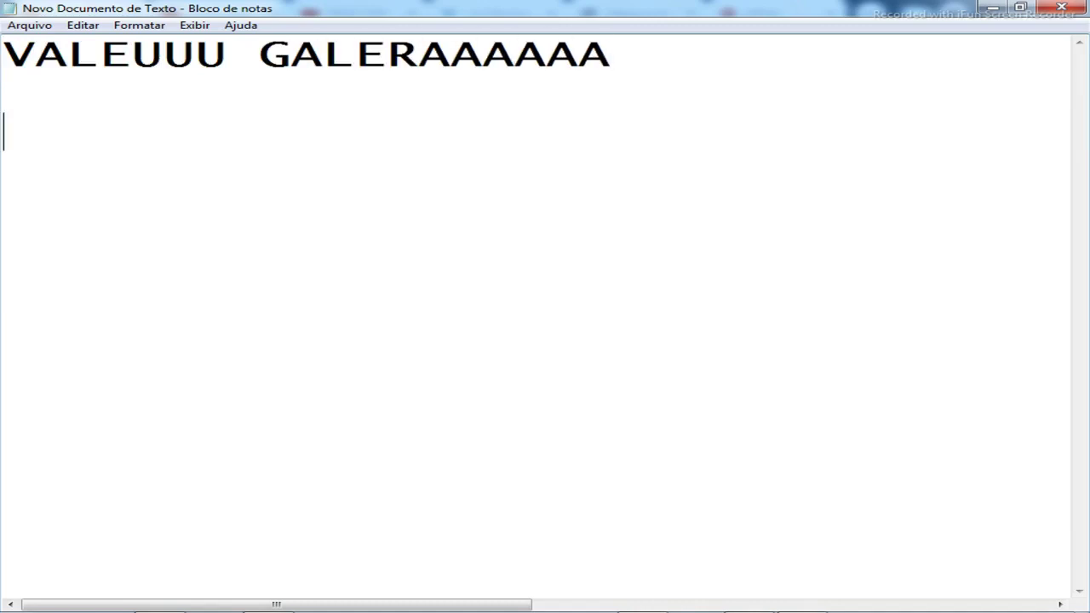
text(TMJJJJJJJJJJJJJ)
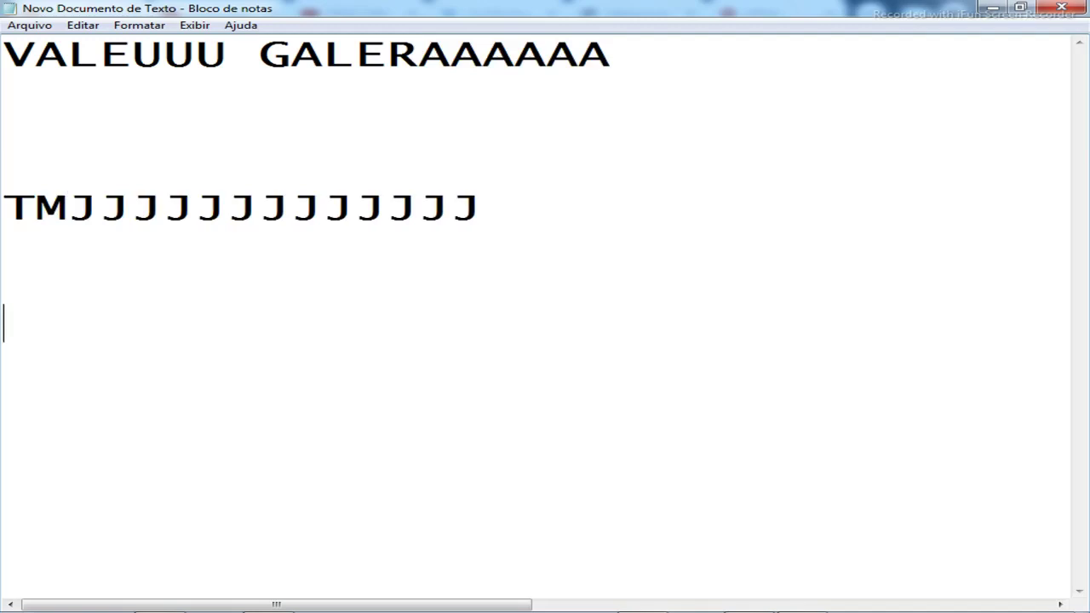
Add the line DEIXEE SEU LIKEEEEEEEEEEEE below the others, followed by blank lines.
key(Return)
text(D)
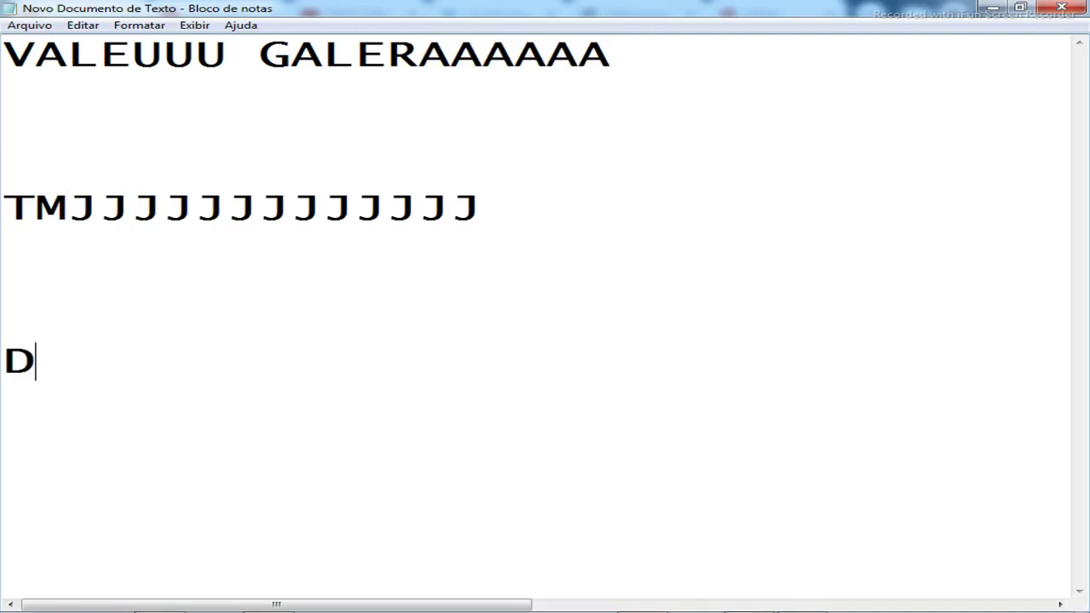
text(EIXEE )
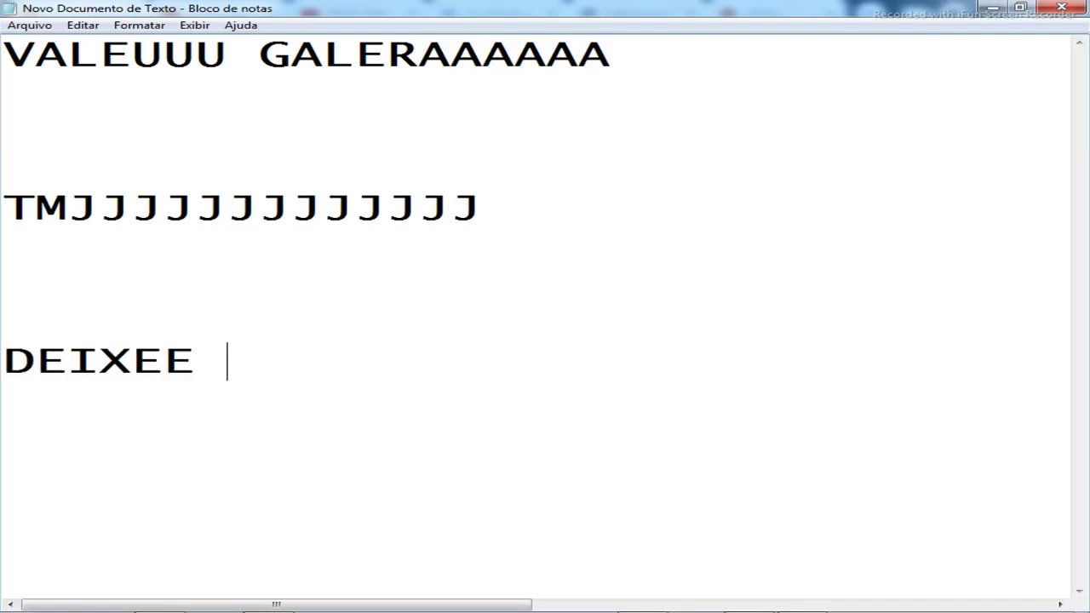
text(SEU LIKEEEEEEEEEEEE)
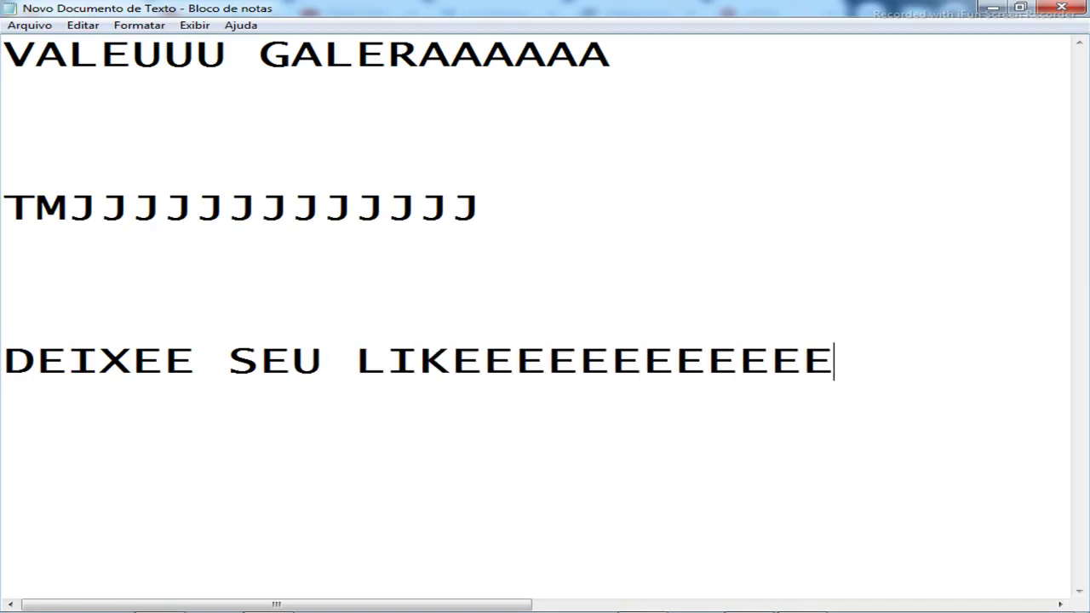
key(Return)
key(Return)
key(Return)
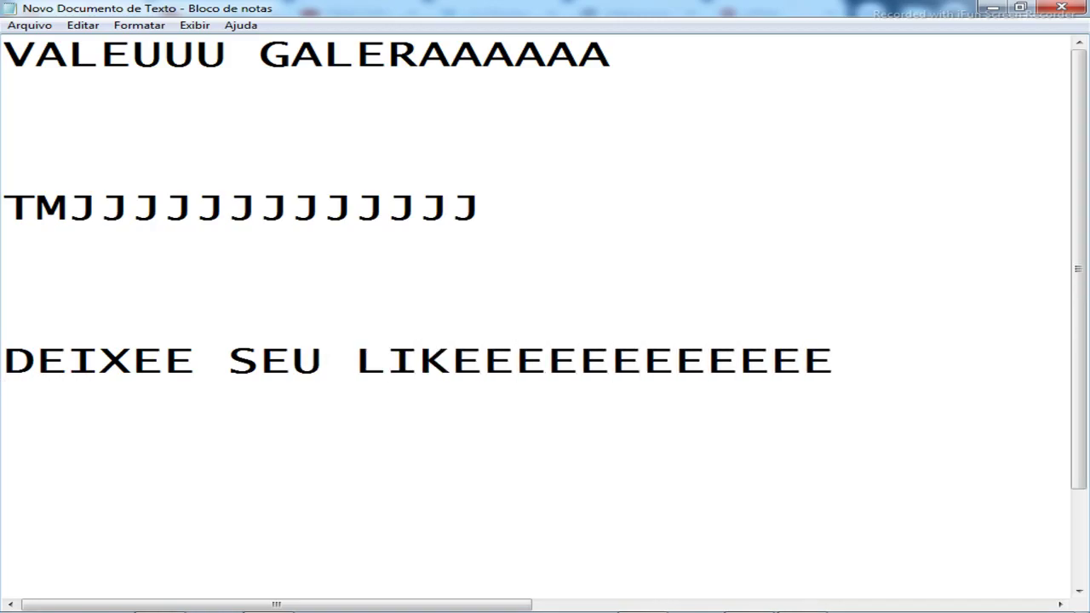